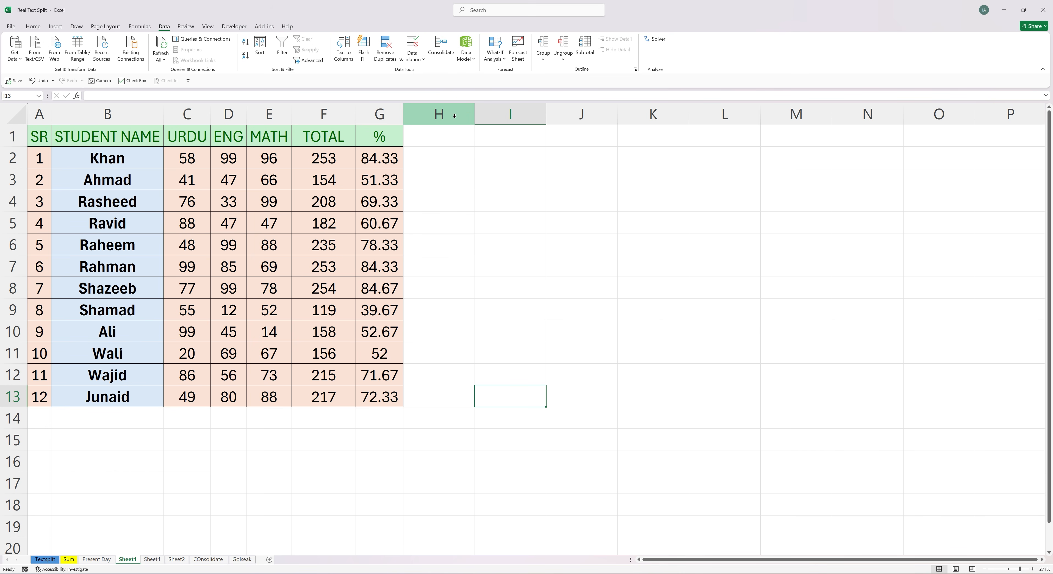
# Step: Start a Consolidate operation with the Sum function and add Sheet1's A1:G13 as its first reference
pyautogui.click(441, 48)
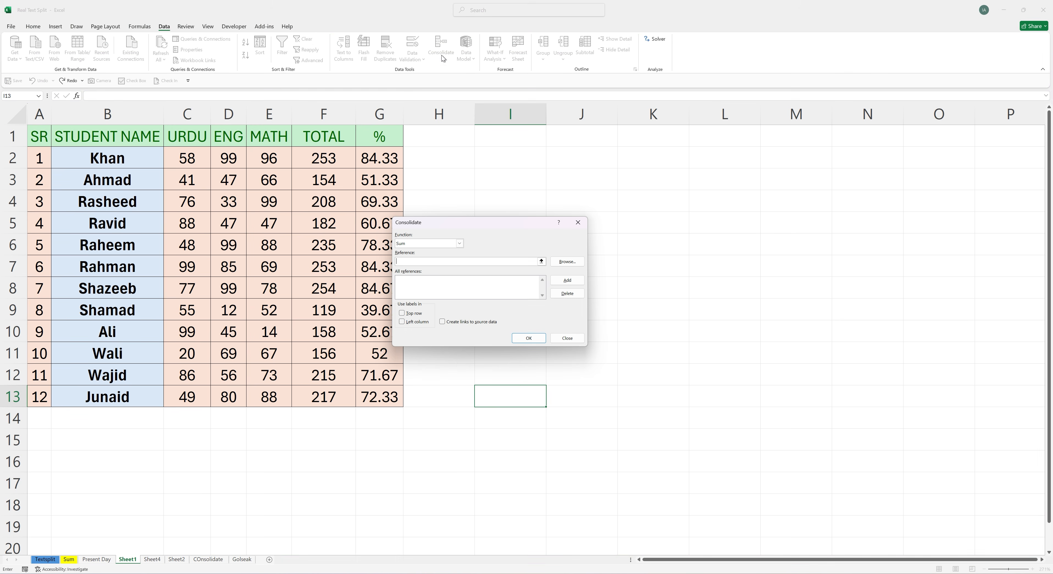
pyautogui.moveTo(520, 229); pyautogui.dragTo(607, 204)
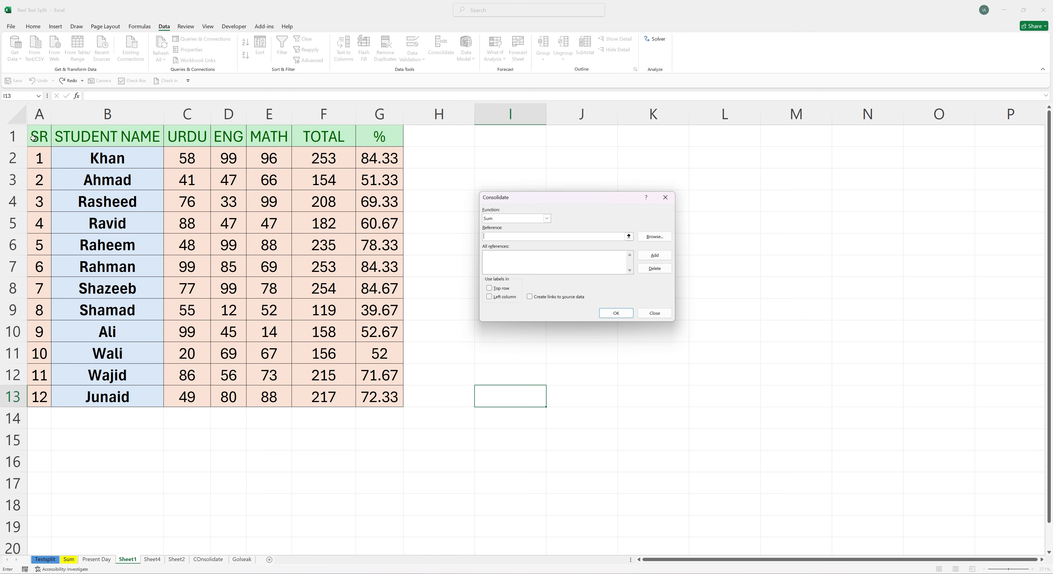
pyautogui.moveTo(34, 139); pyautogui.dragTo(390, 402)
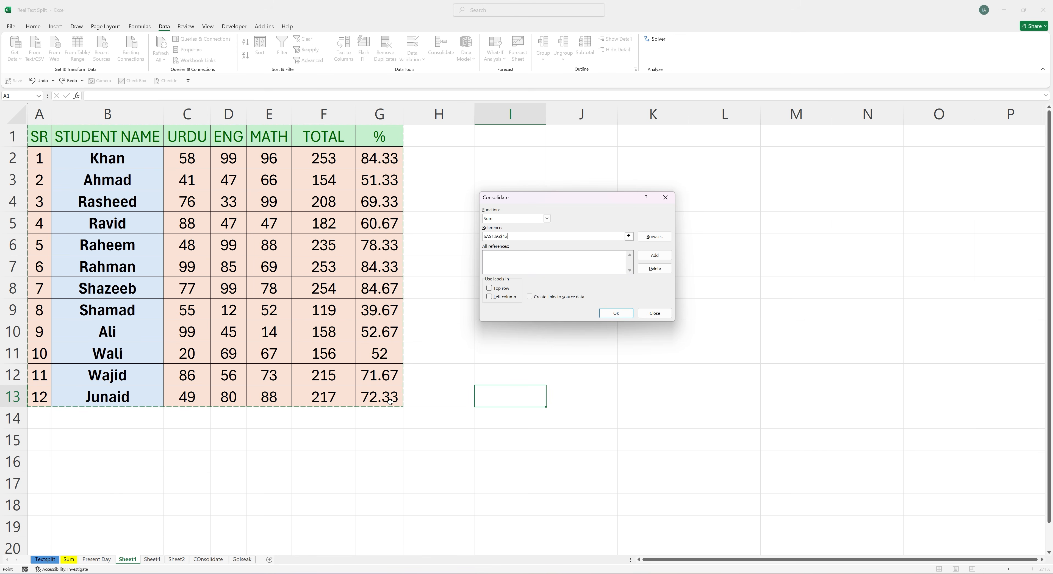
pyautogui.click(661, 255)
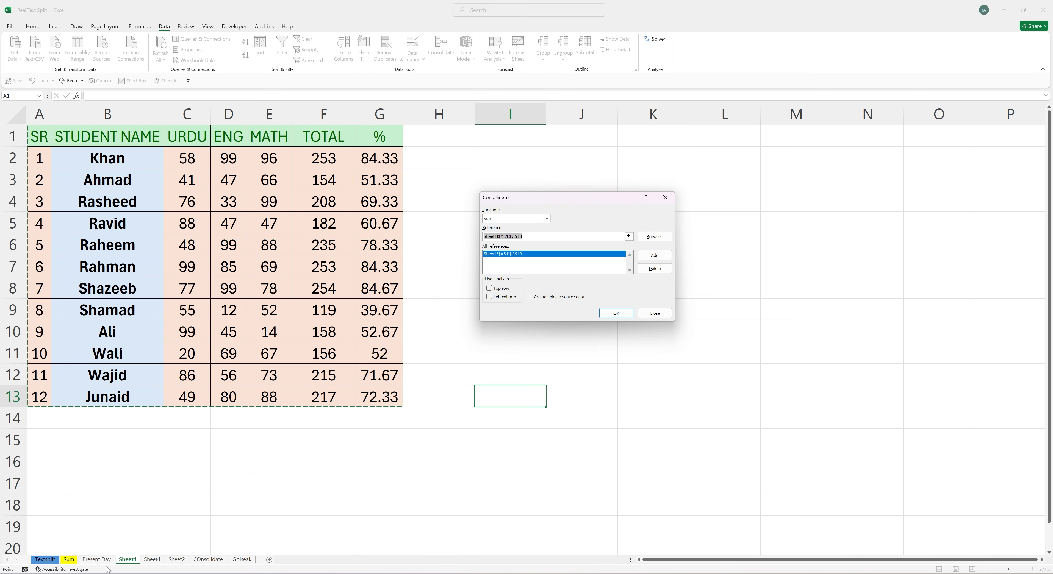
# Step: Add the A2:G13 ranges of Sheet4 and Sheet2 to the consolidation references
pyautogui.click(158, 560)
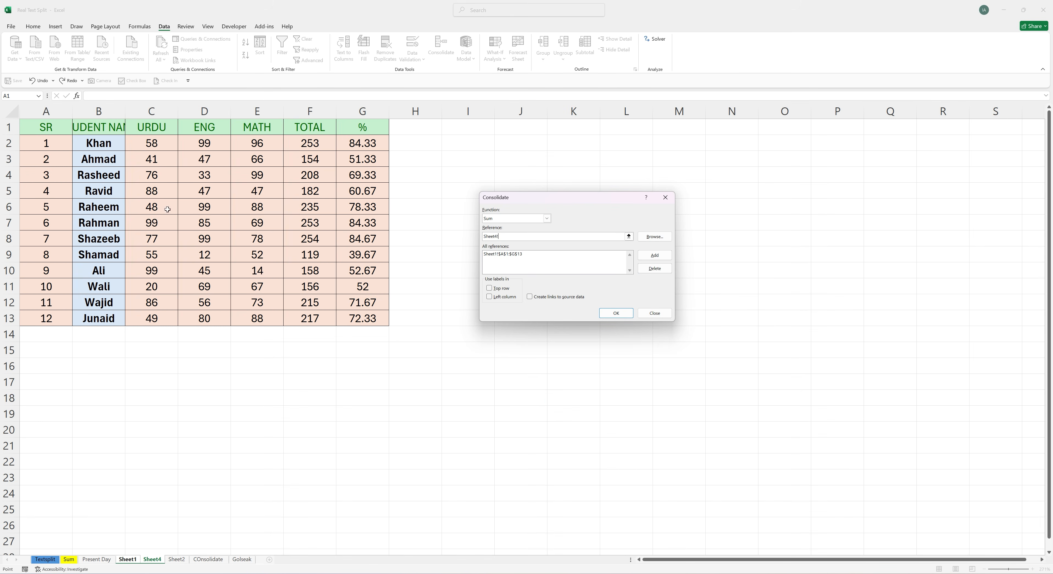
pyautogui.click(35, 128)
pyautogui.moveTo(35, 127); pyautogui.dragTo(364, 319)
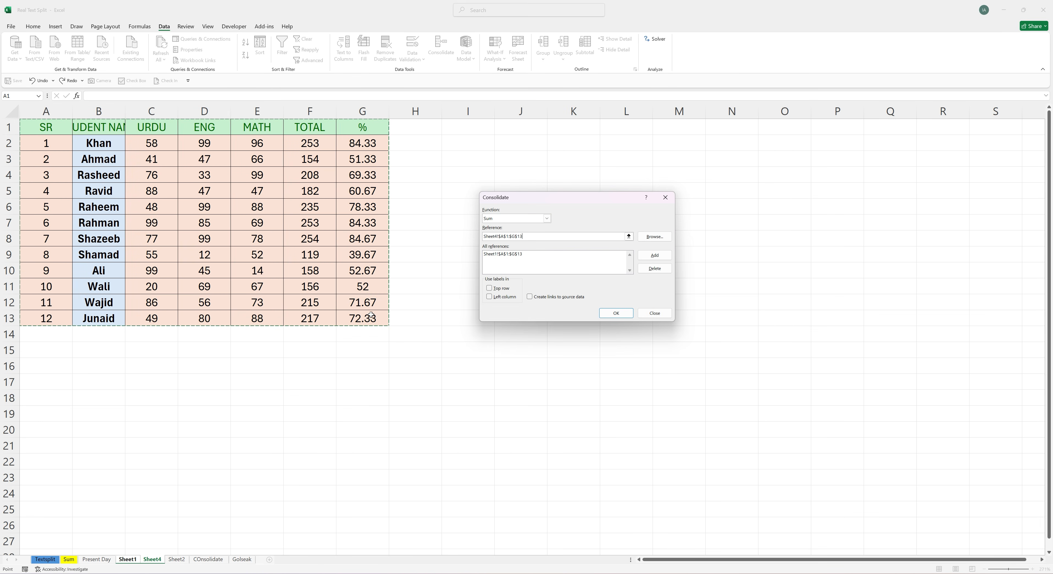
pyautogui.moveTo(37, 143); pyautogui.dragTo(361, 320)
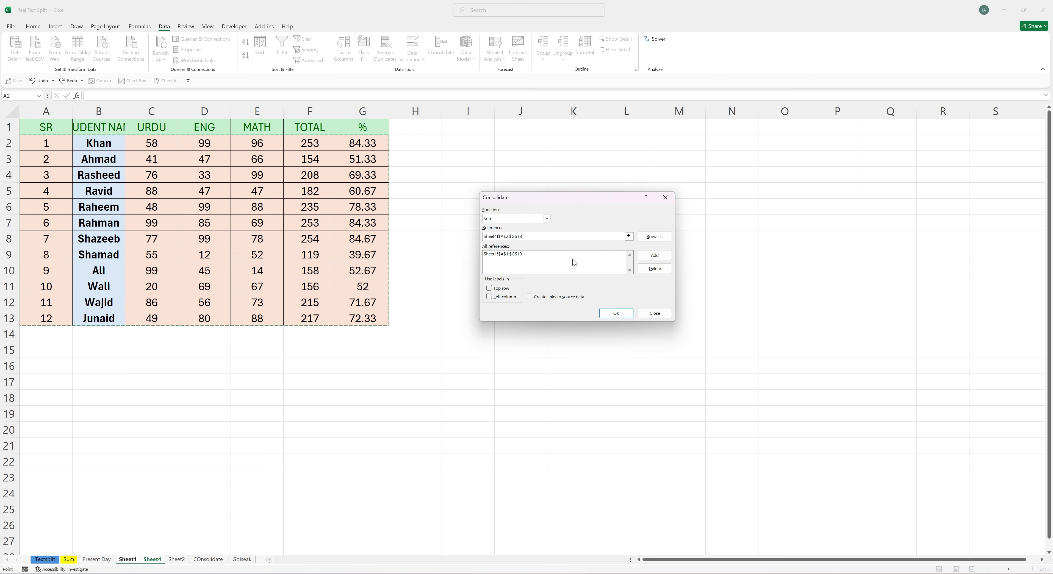
pyautogui.click(654, 255)
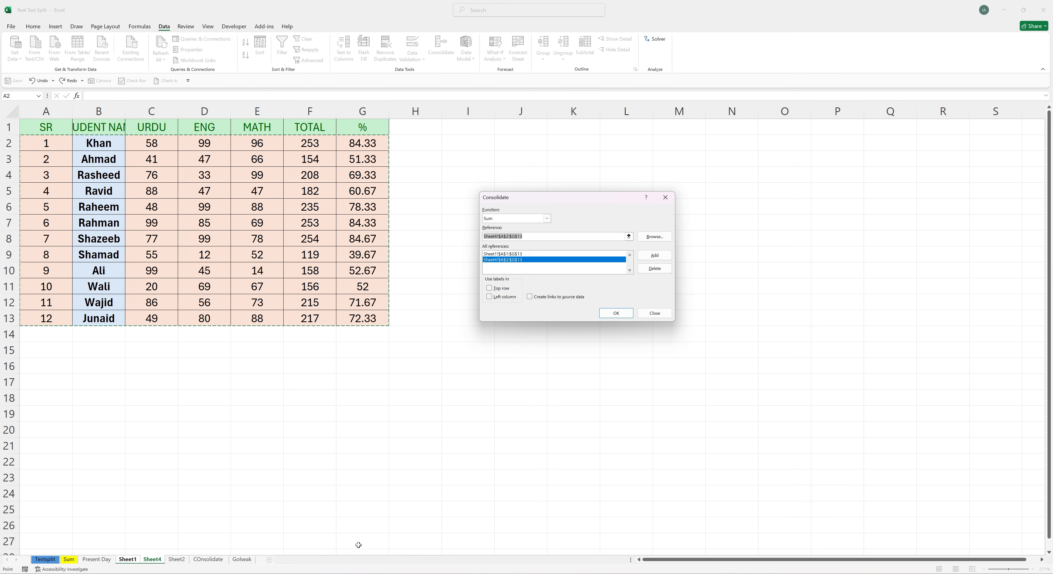
pyautogui.click(180, 561)
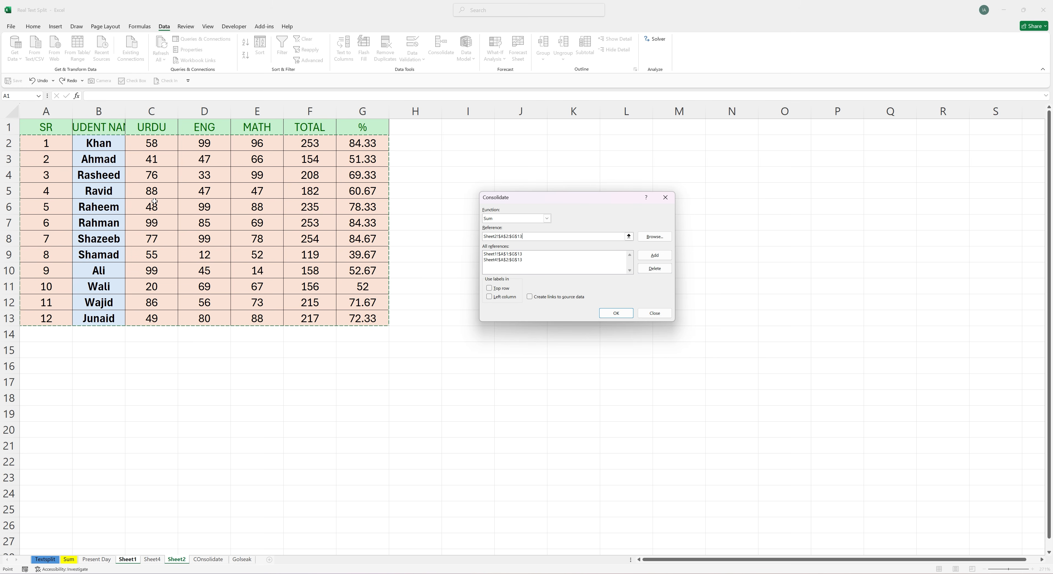
pyautogui.click(658, 257)
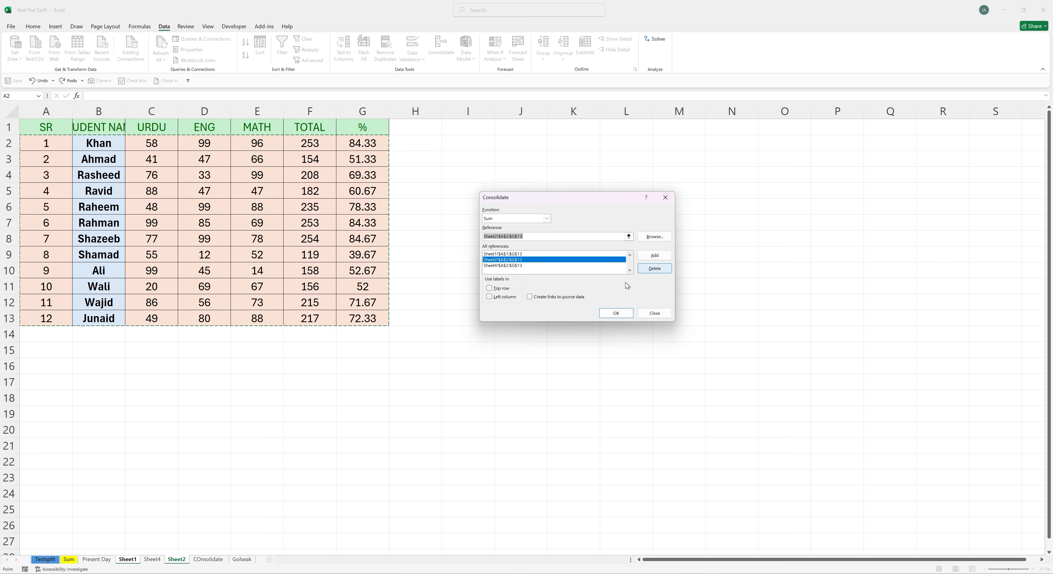
# Step: Set cell A22 of the COnsolidate sheet as the reference and run the Sum consolidation into Sheet1 from cell I13
pyautogui.click(201, 561)
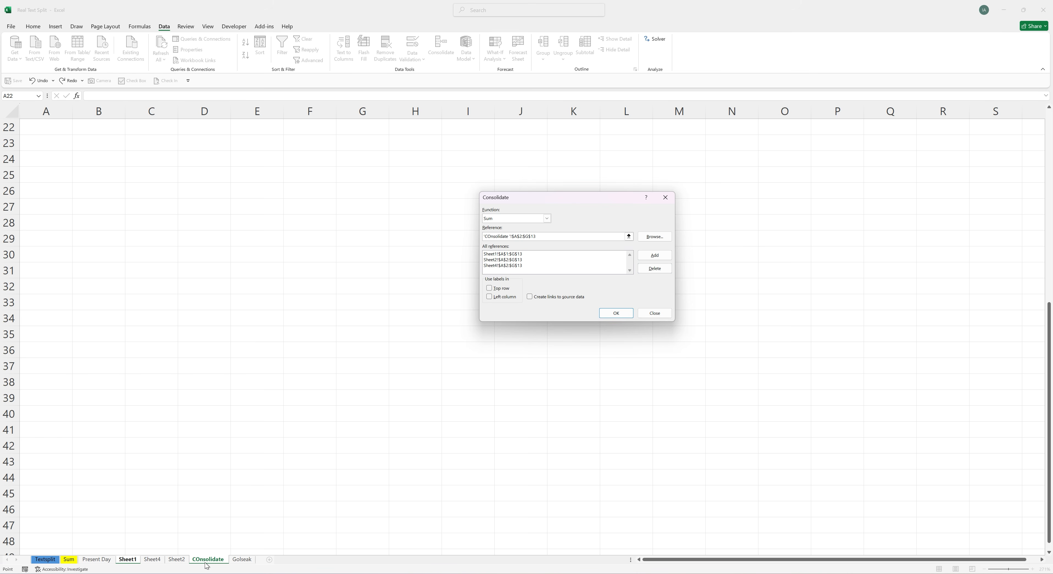
pyautogui.click(47, 127)
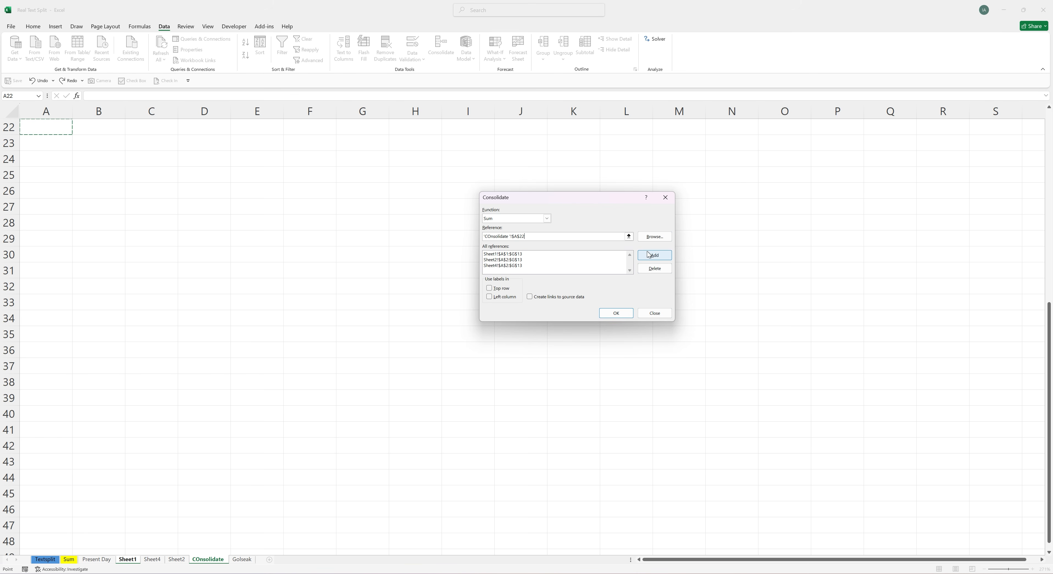
pyautogui.click(548, 218)
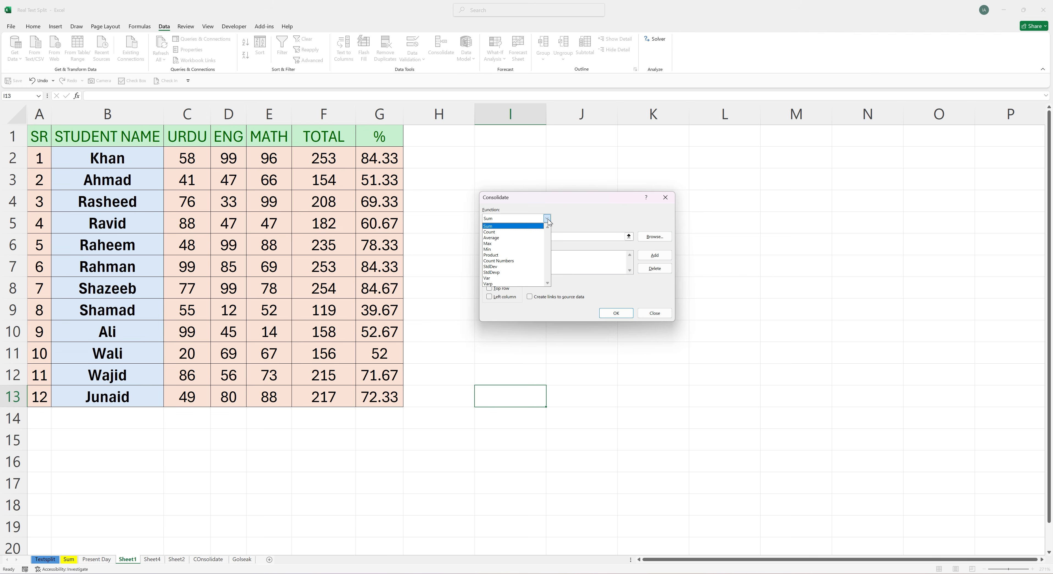
pyautogui.click(513, 238)
pyautogui.click(615, 313)
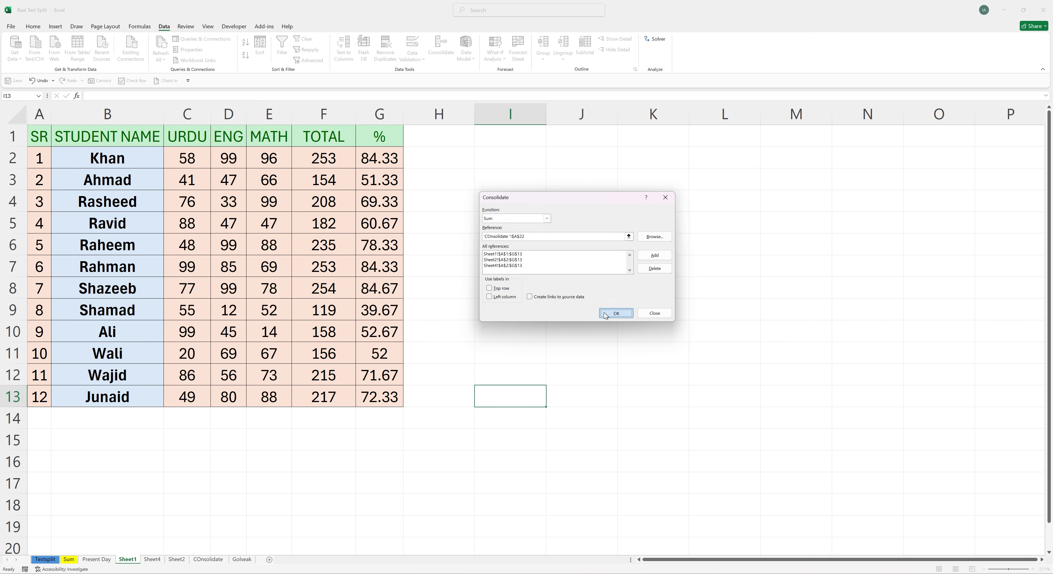
pyautogui.click(704, 399)
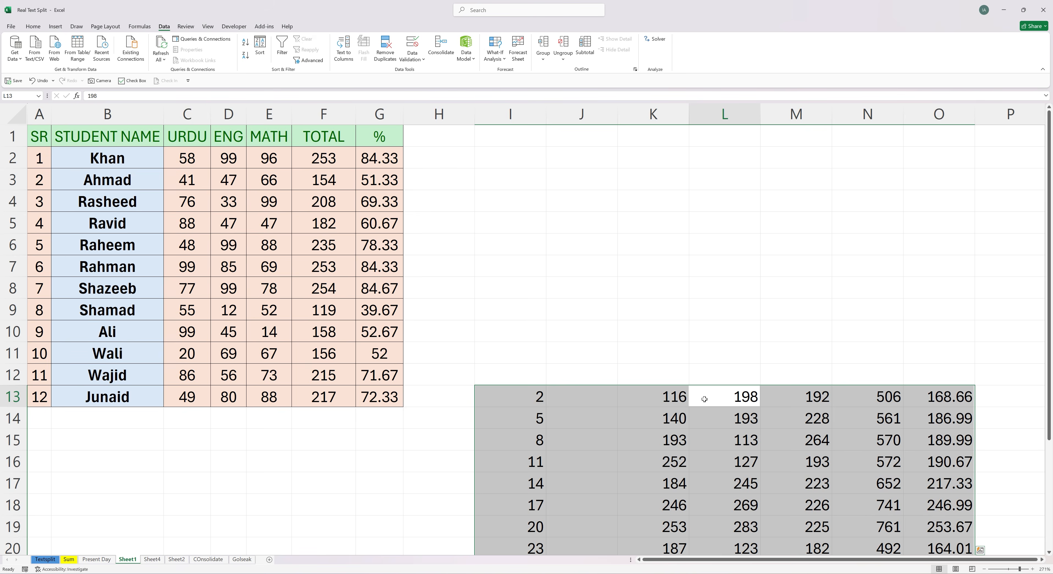
# Step: Clear the consolidated results in I13:O25 on Sheet1
pyautogui.scroll(-3, 646, 404)
pyautogui.scroll(1, 649, 406)
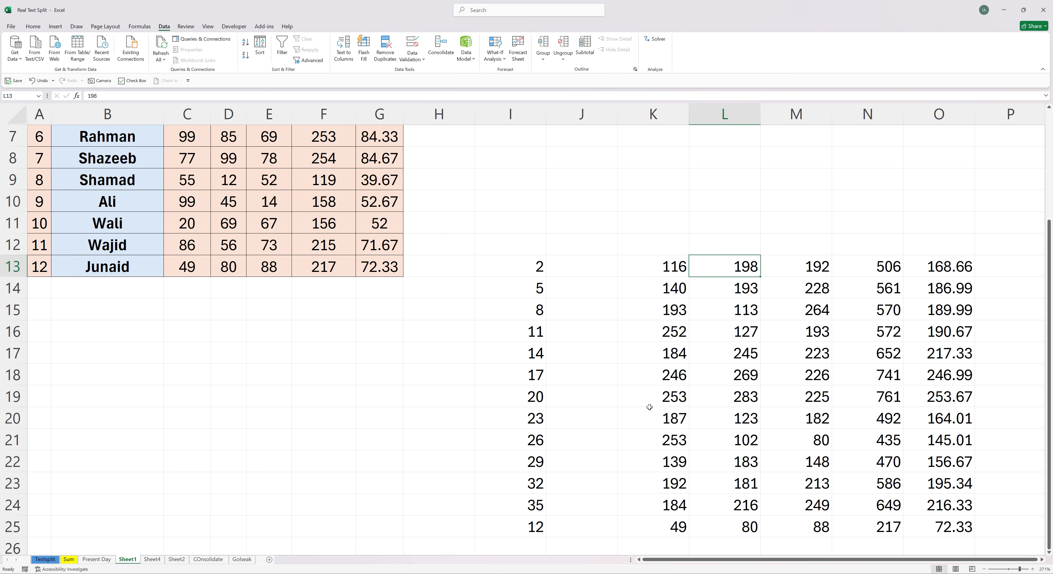
pyautogui.scroll(3, 678, 266)
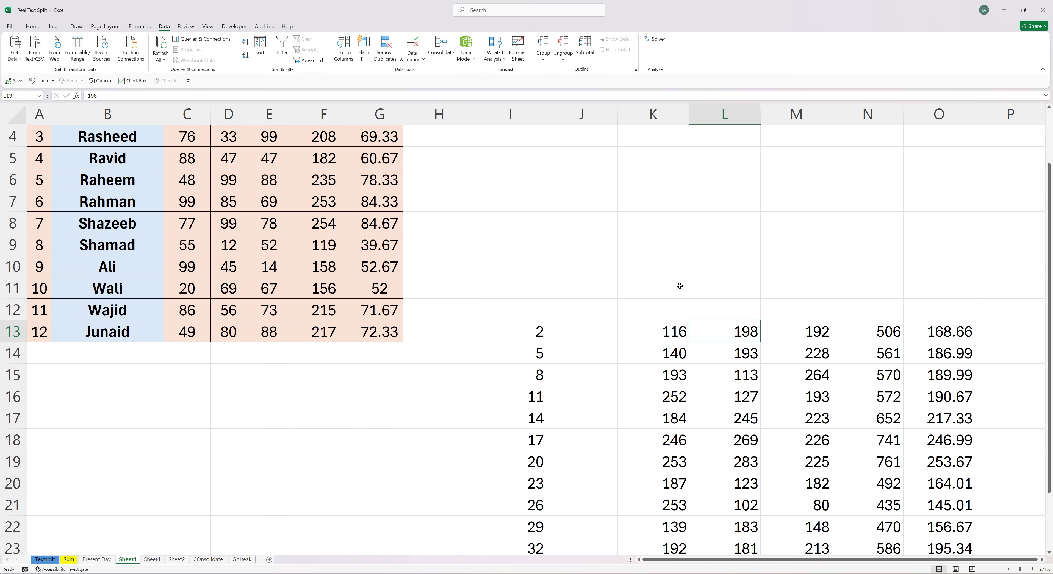
pyautogui.moveTo(537, 325); pyautogui.dragTo(958, 511)
pyautogui.press('Delete')
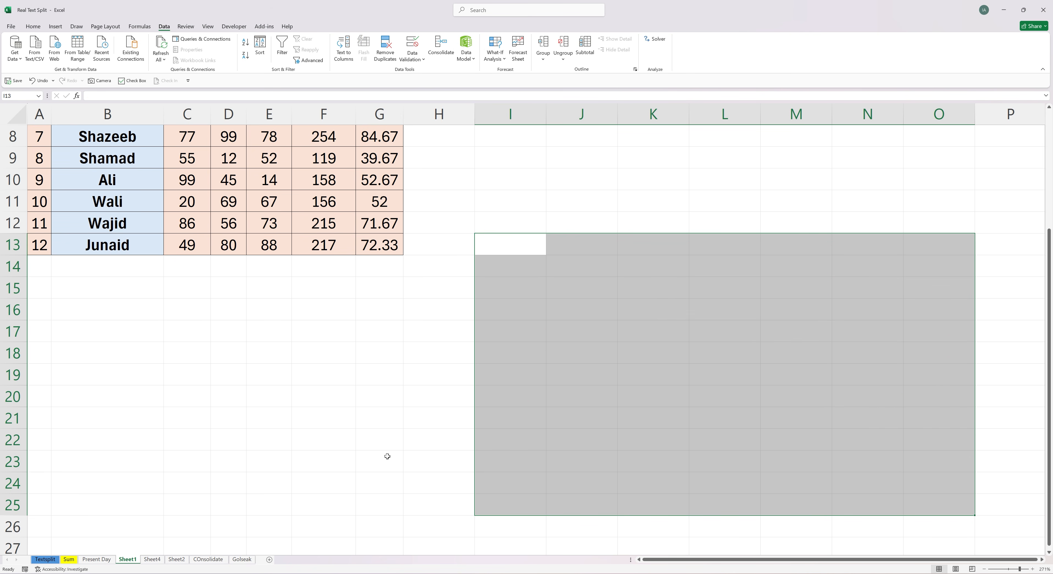
pyautogui.scroll(3, 244, 461)
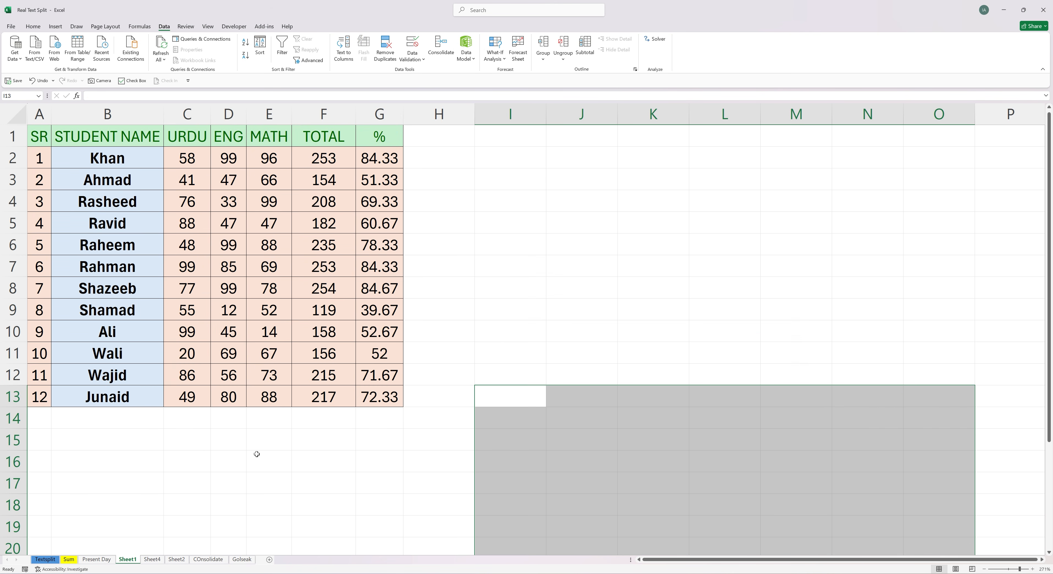
# Step: Select A1:G13 on Sheet1, reopen Consolidate and remove all the stored references
pyautogui.moveTo(38, 134); pyautogui.dragTo(378, 397)
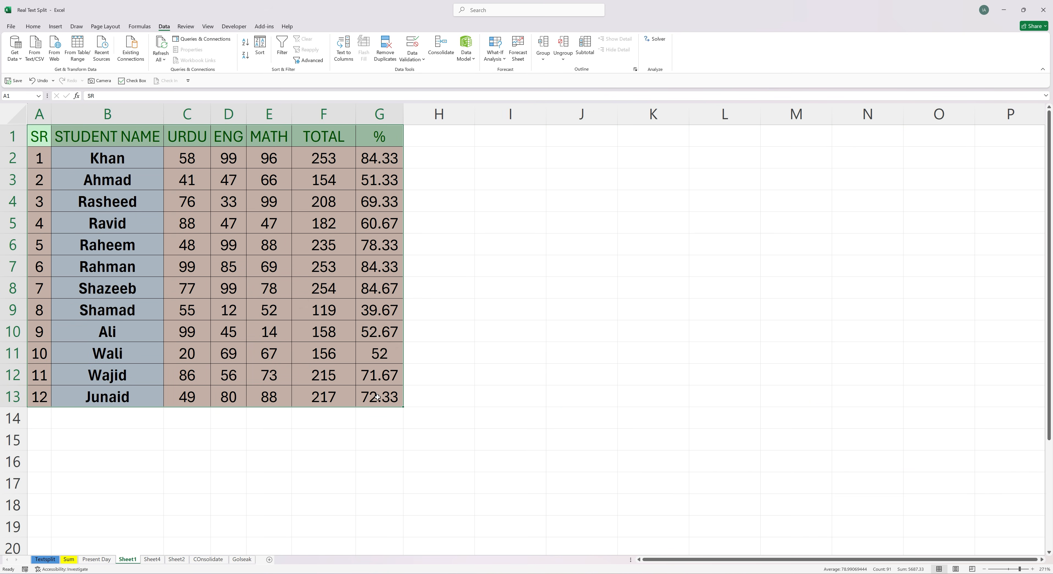
pyautogui.click(445, 49)
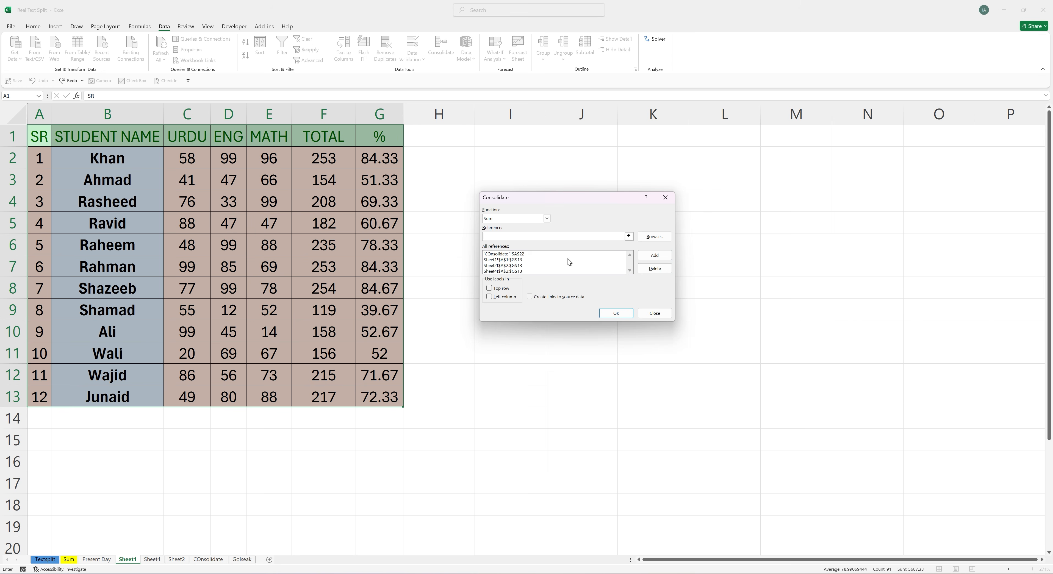
pyautogui.click(532, 254)
pyautogui.click(654, 268)
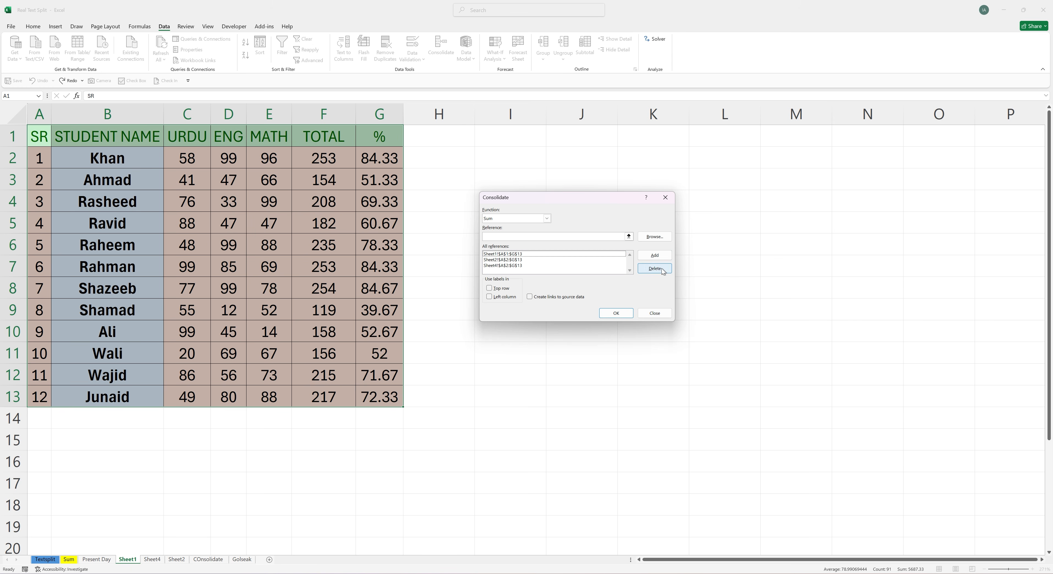
pyautogui.click(520, 262)
pyautogui.click(507, 254)
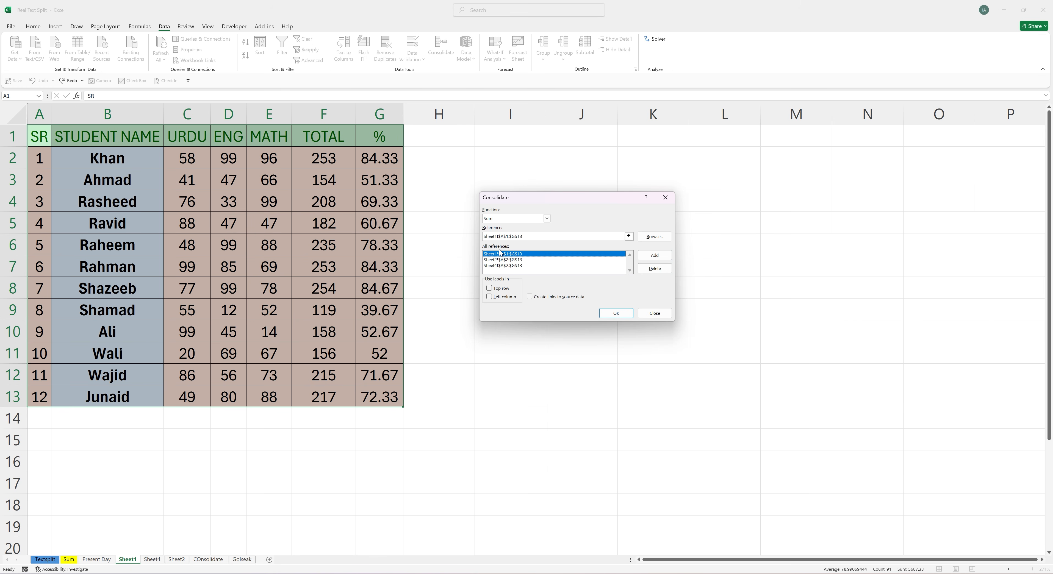
pyautogui.click(654, 268)
pyautogui.click(512, 254)
pyautogui.click(654, 269)
pyautogui.click(511, 255)
pyautogui.click(655, 268)
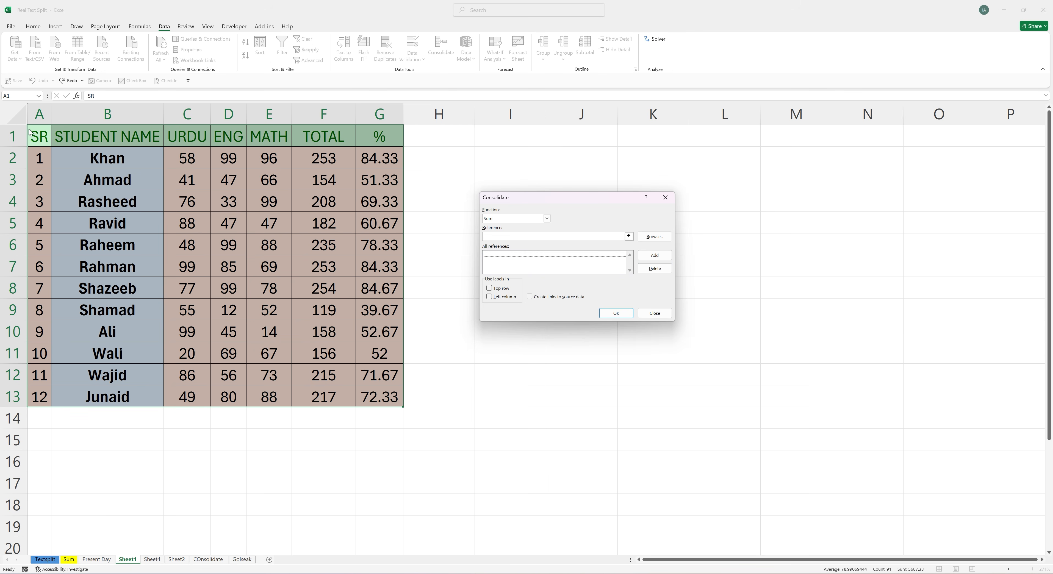
# Step: Pick Sheet1's A1:G13 as the source range and add it to the consolidation references
pyautogui.click(629, 235)
pyautogui.moveTo(40, 139); pyautogui.dragTo(362, 392)
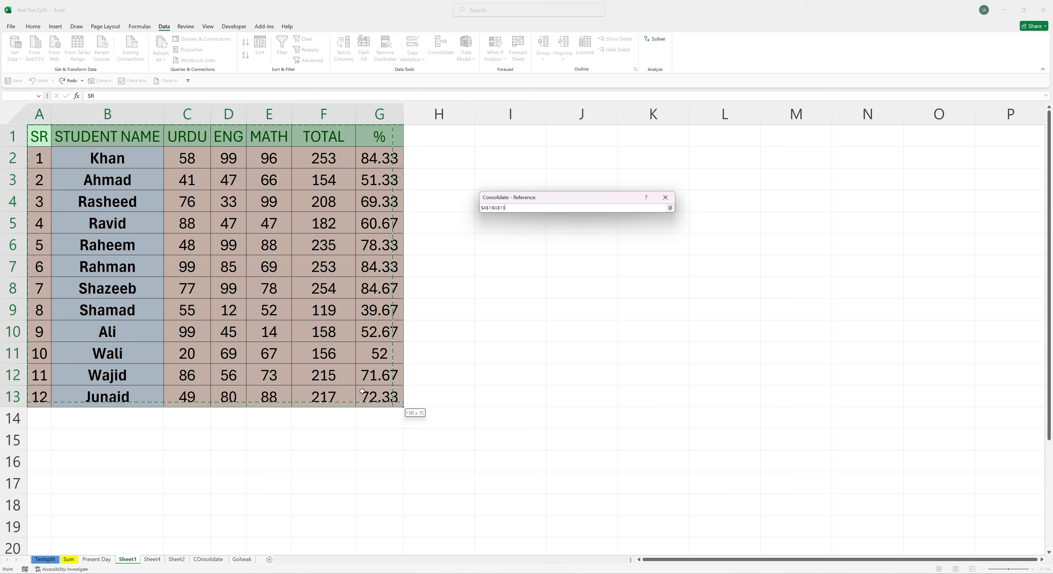
pyautogui.click(669, 208)
pyautogui.click(654, 255)
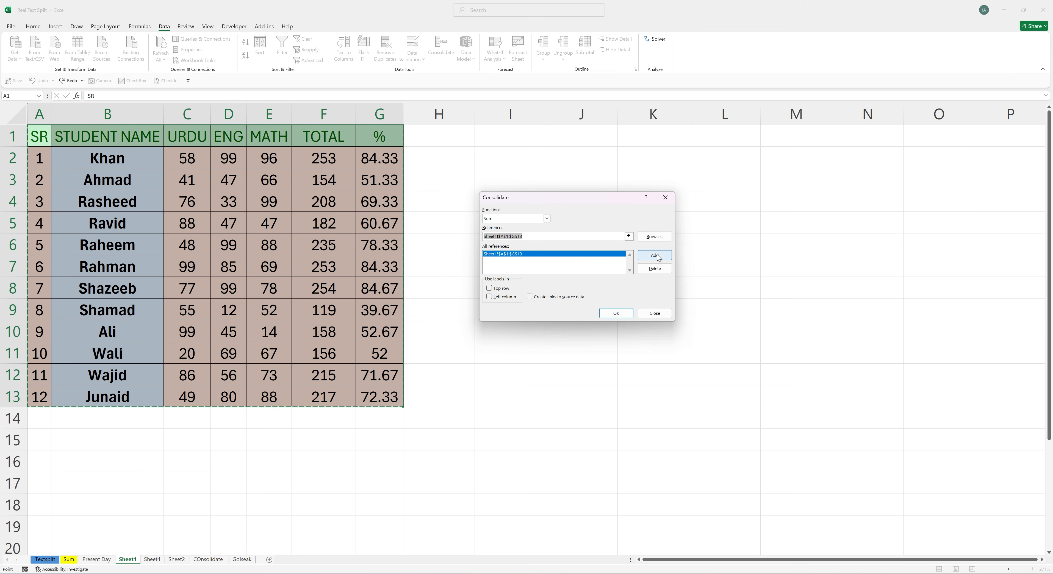
# Step: Add range A2:G13 from Sheet4 and the same range from Sheet2 as further consolidation references
pyautogui.click(152, 560)
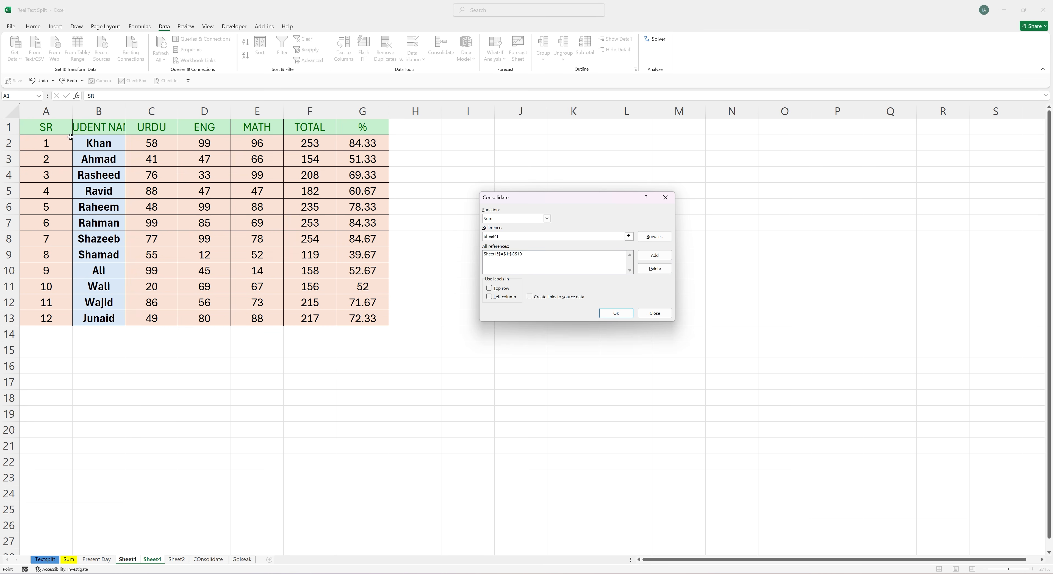
pyautogui.moveTo(70, 137); pyautogui.dragTo(367, 313)
pyautogui.click(663, 256)
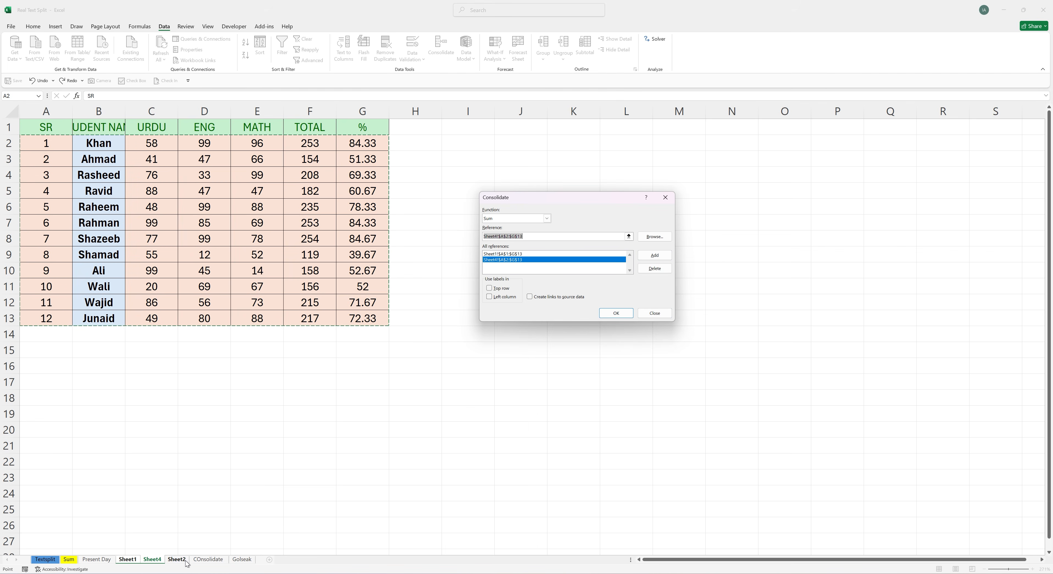
pyautogui.click(177, 560)
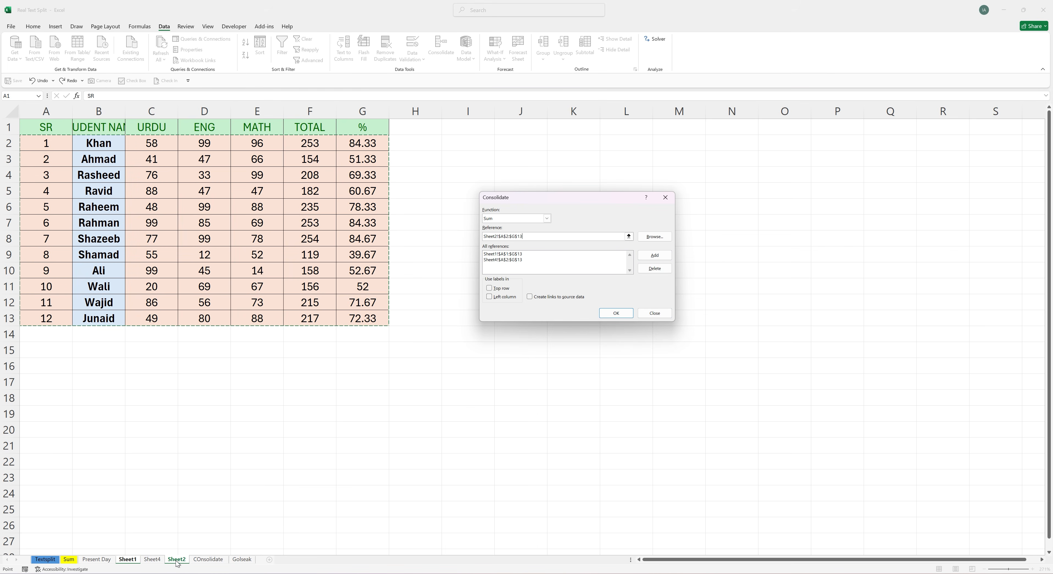
pyautogui.click(654, 255)
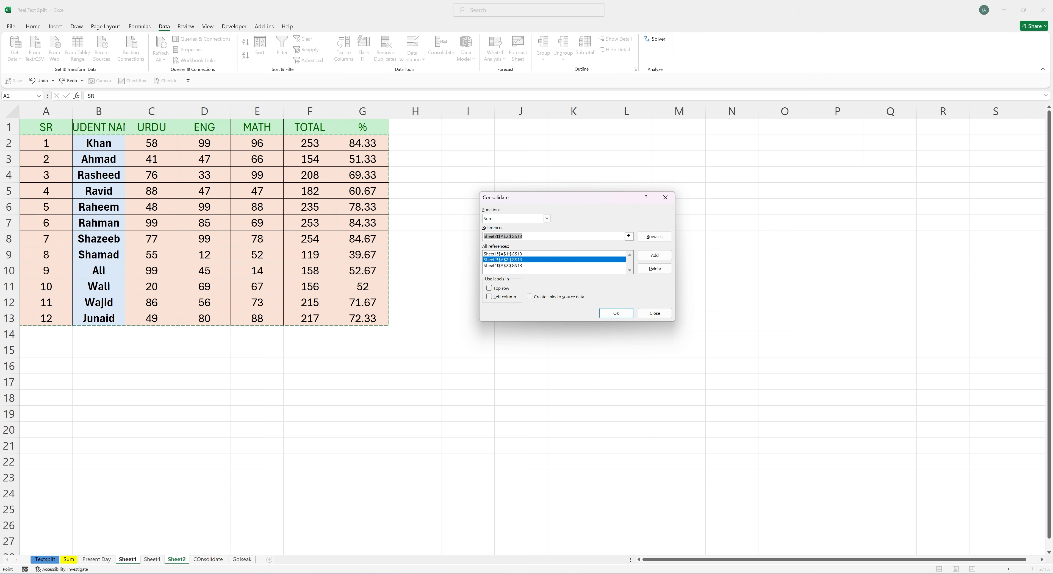
# Step: Enable top row labels and try to run the Sum consolidation with COnsolidate sheet range A2:G13 as the current reference
pyautogui.click(208, 559)
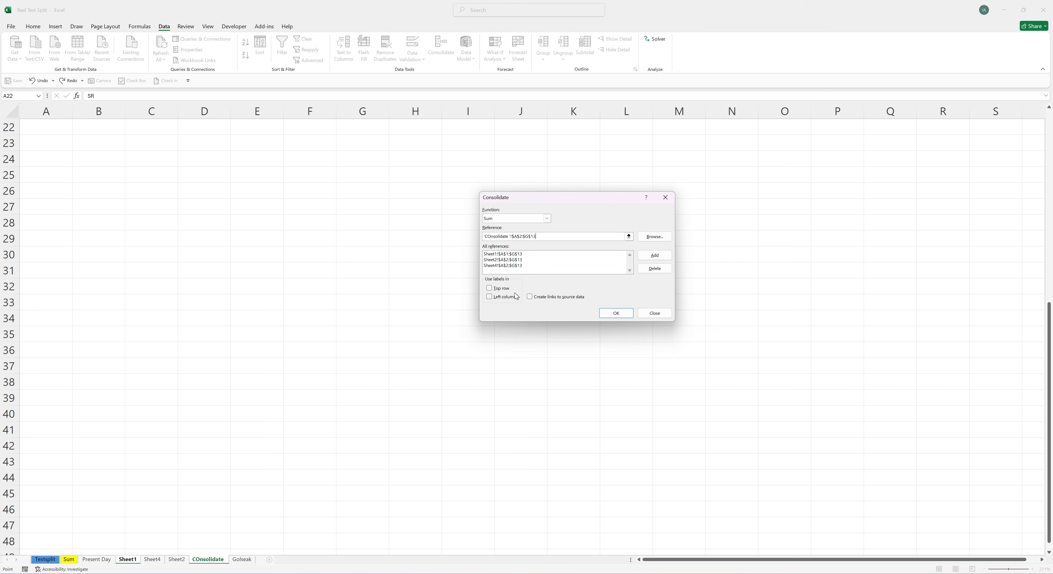
pyautogui.click(490, 291)
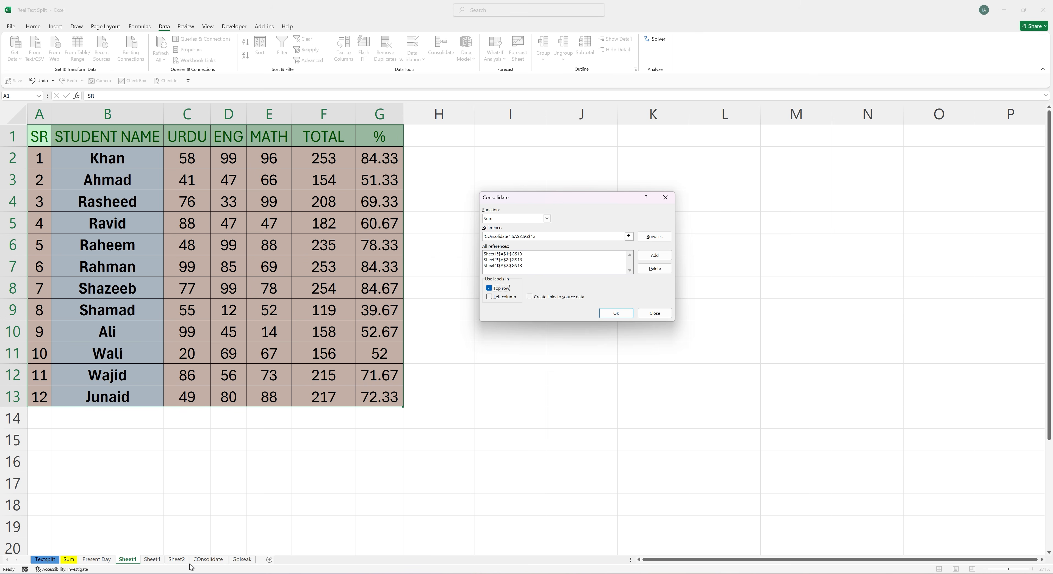
pyautogui.click(629, 236)
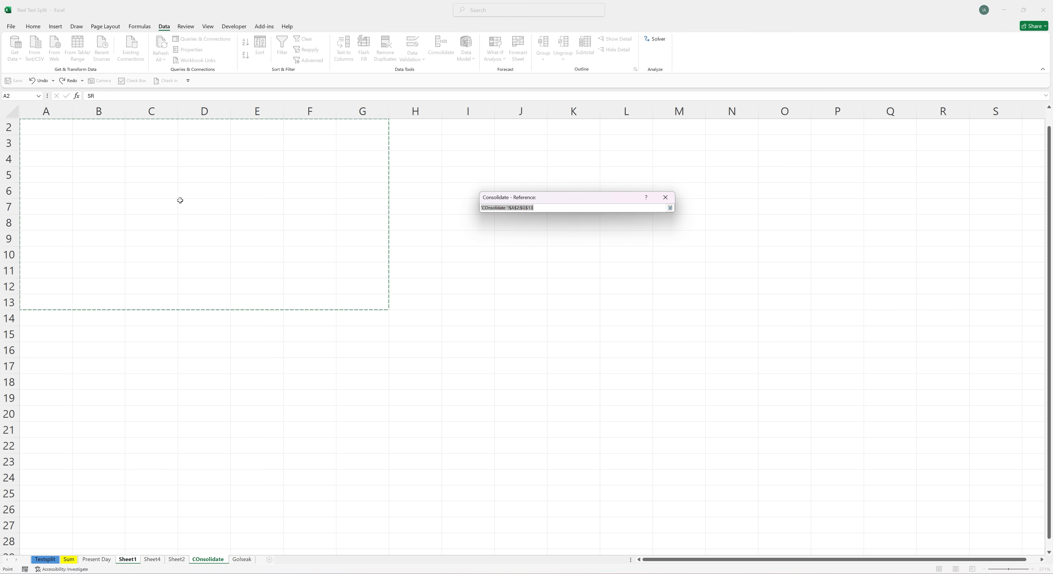
pyautogui.click(670, 207)
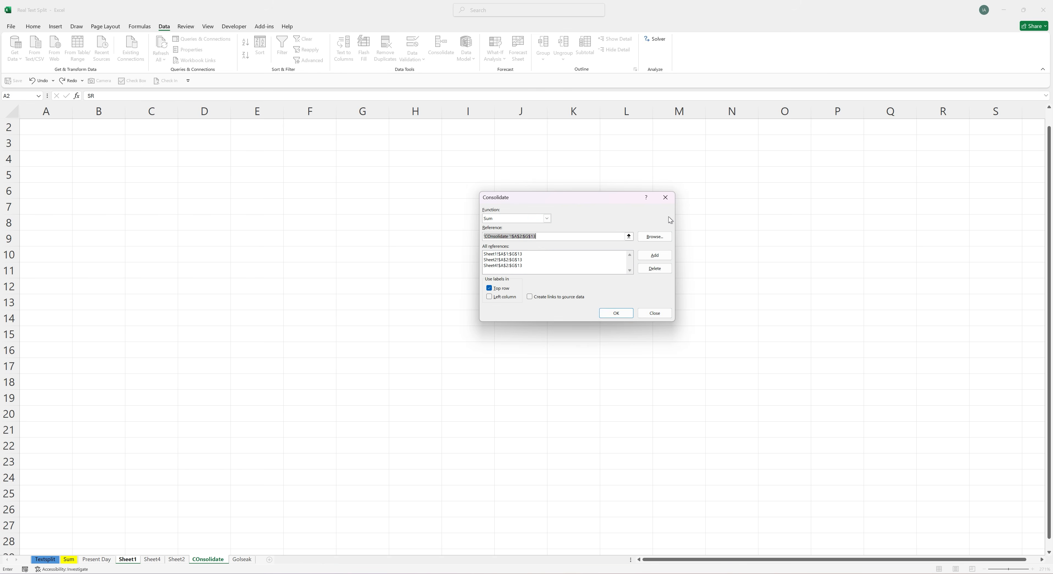
pyautogui.click(621, 315)
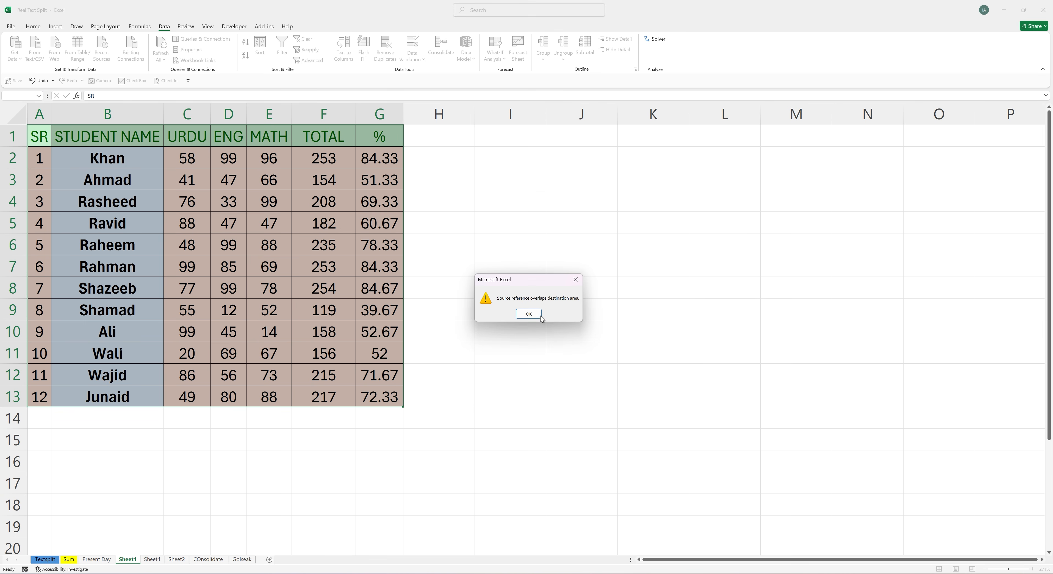
# Step: Dismiss the source overlap warning and review the COnsolidate and Sheet2 sheets
pyautogui.click(528, 314)
pyautogui.click(580, 340)
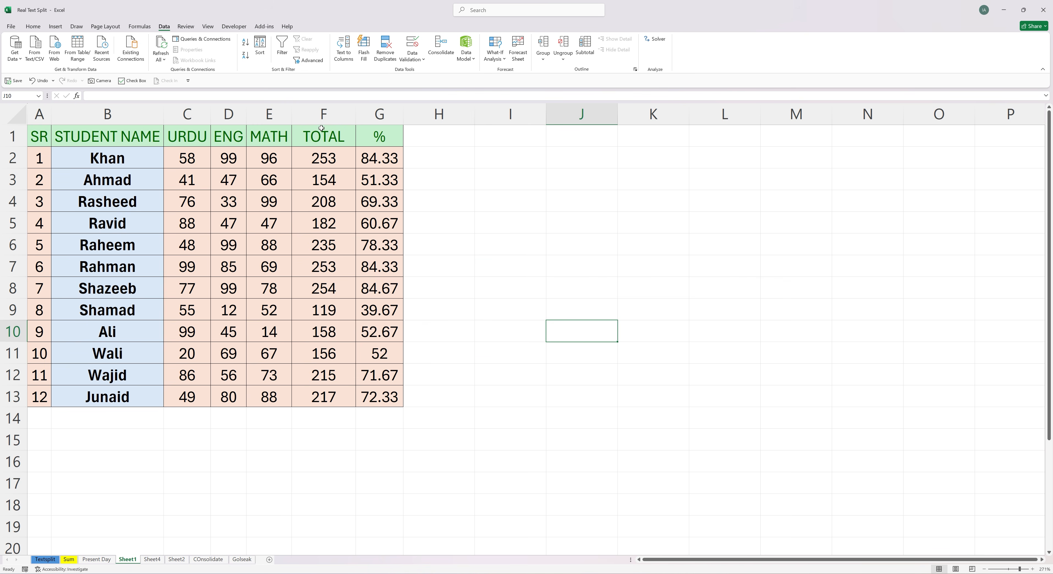
pyautogui.click(206, 560)
pyautogui.click(180, 560)
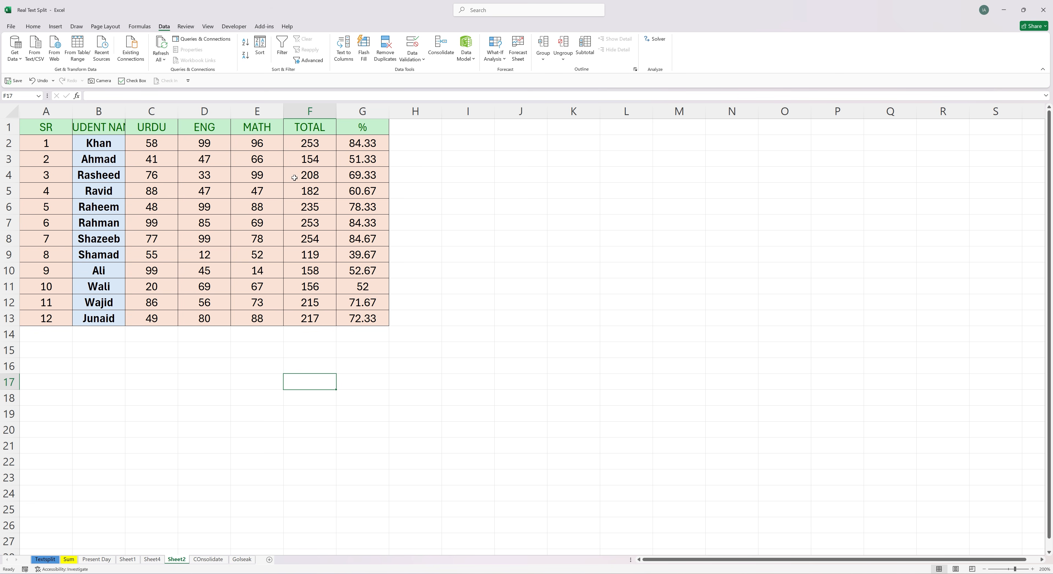
pyautogui.click(414, 154)
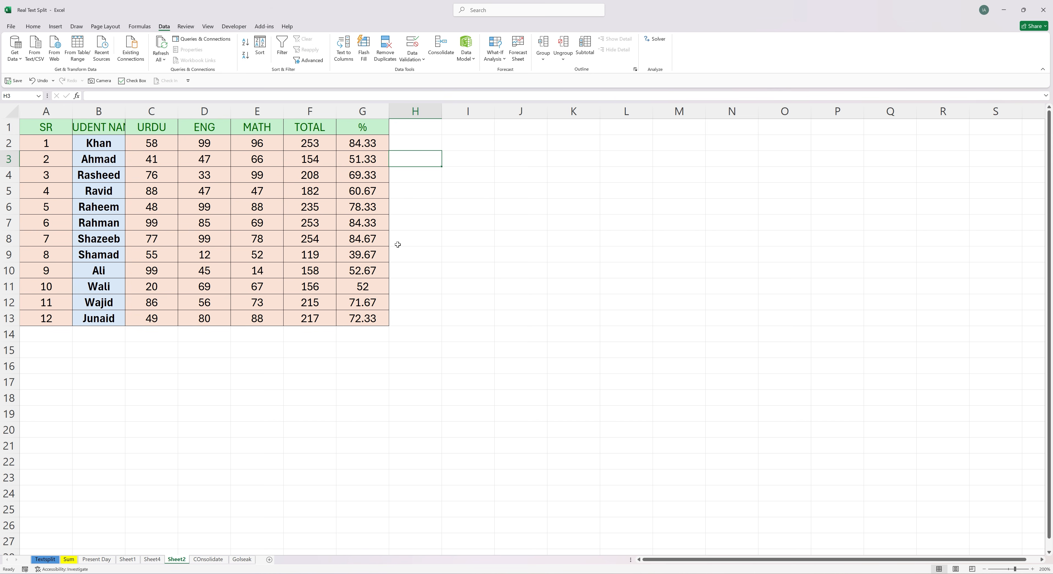
# Step: On the Golseak sheet, open the Scenario Manager clear of the item table and start a new scenario named ABC
pyautogui.click(505, 61)
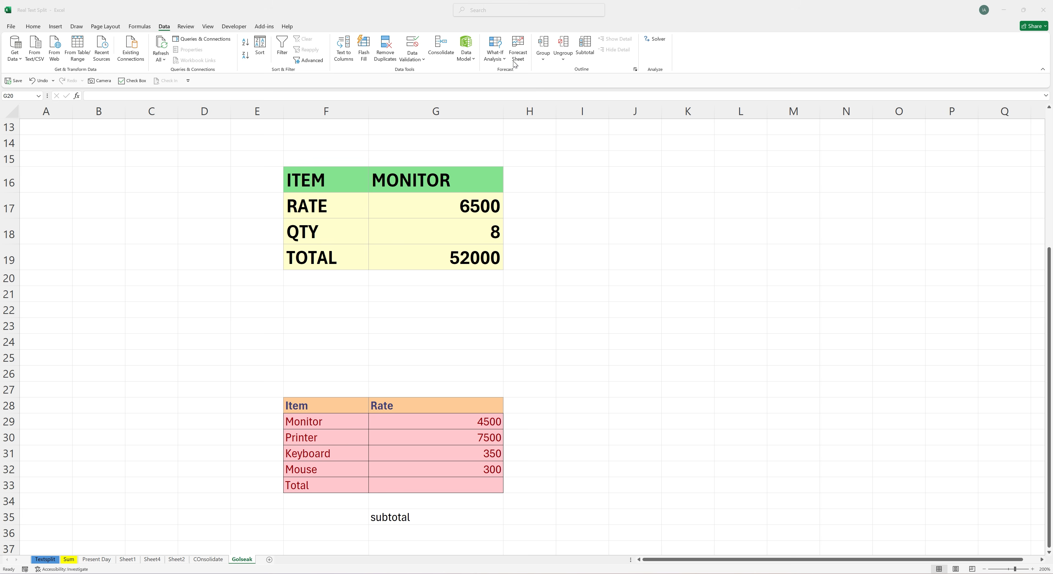
pyautogui.click(505, 62)
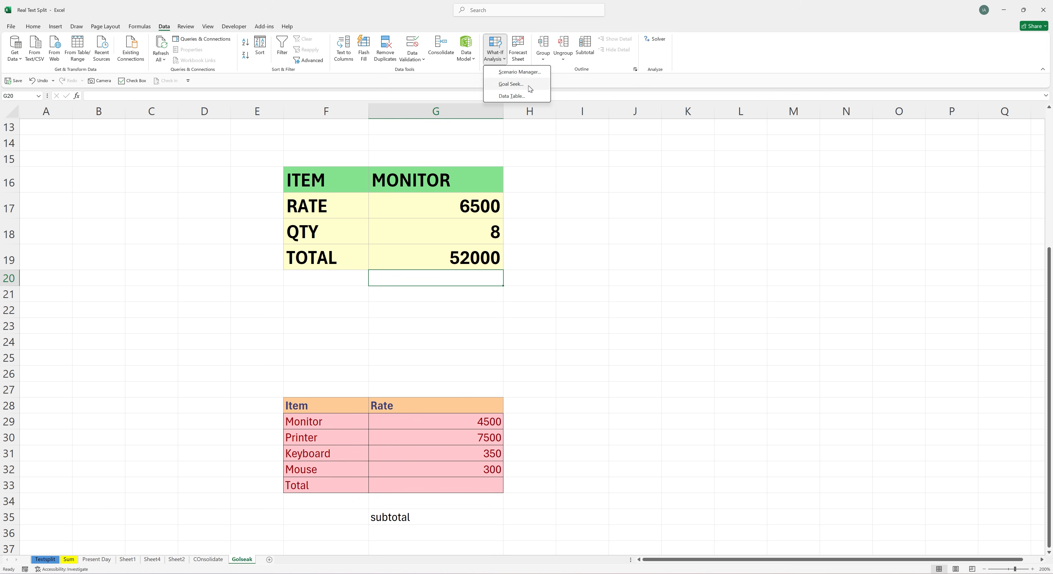
pyautogui.click(525, 72)
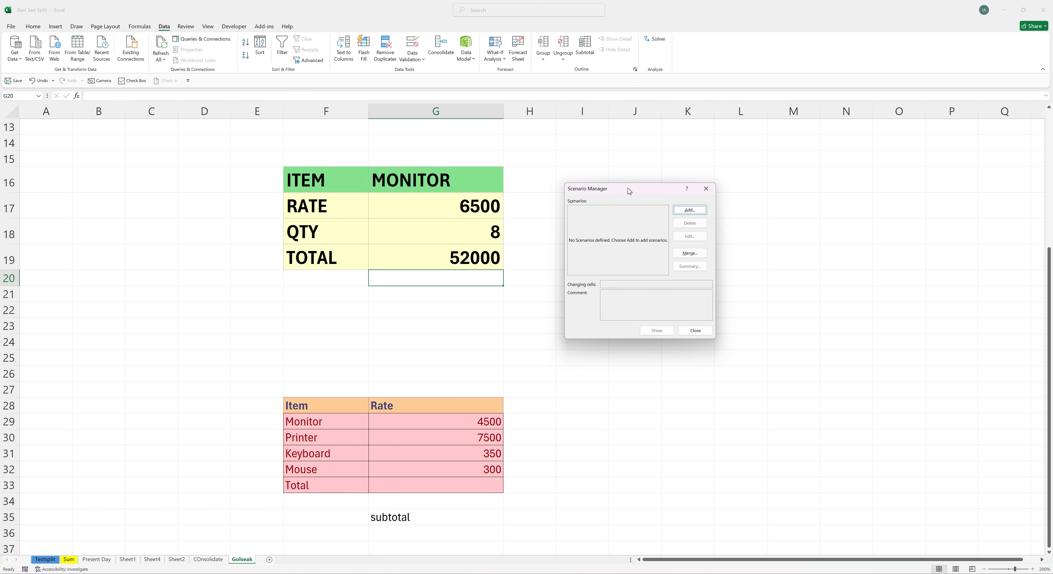
pyautogui.moveTo(630, 186); pyautogui.dragTo(636, 183)
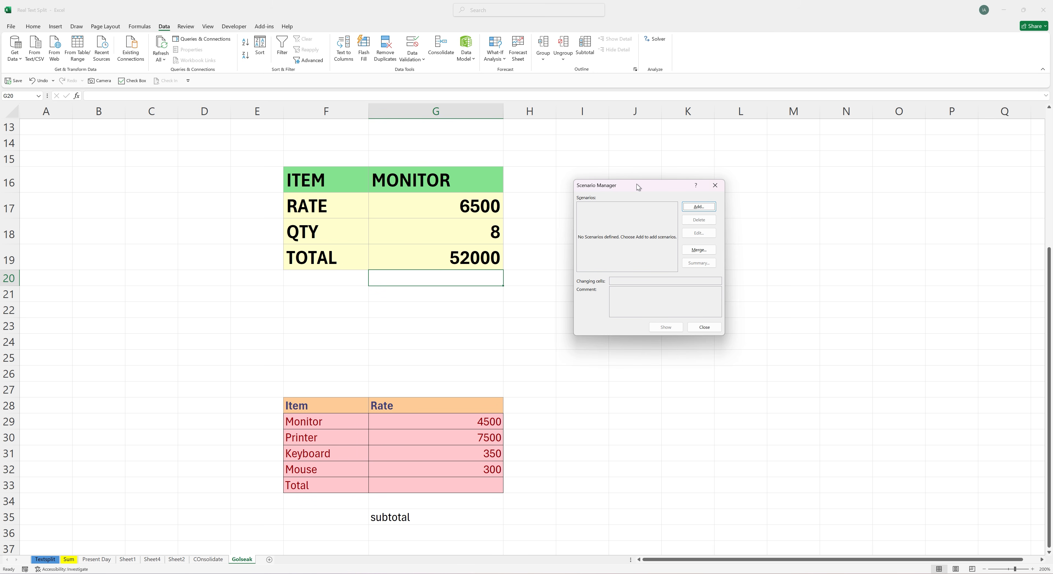
pyautogui.moveTo(649, 185); pyautogui.dragTo(653, 151)
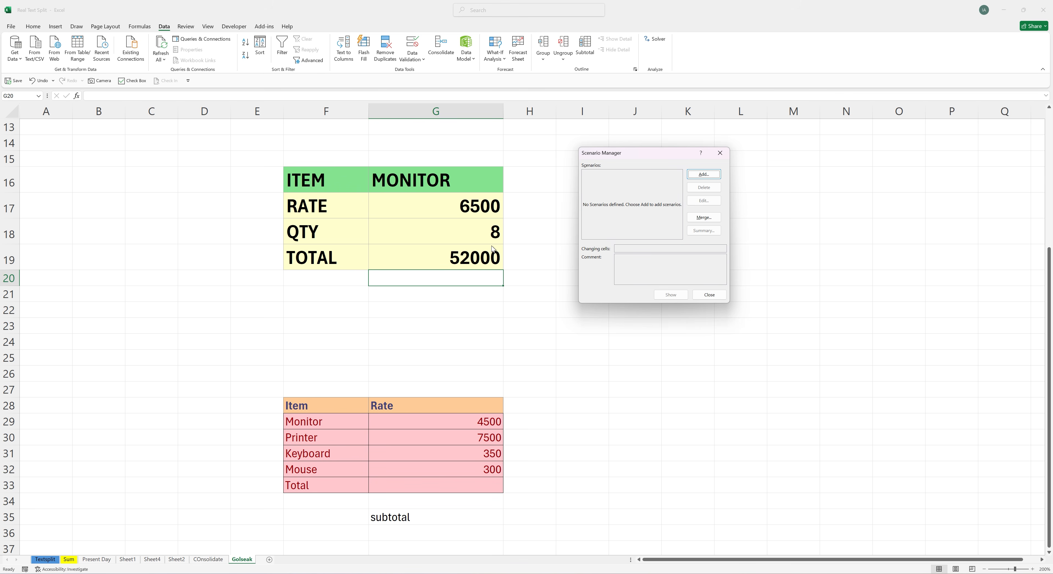
pyautogui.click(704, 176)
pyautogui.write('ABC')
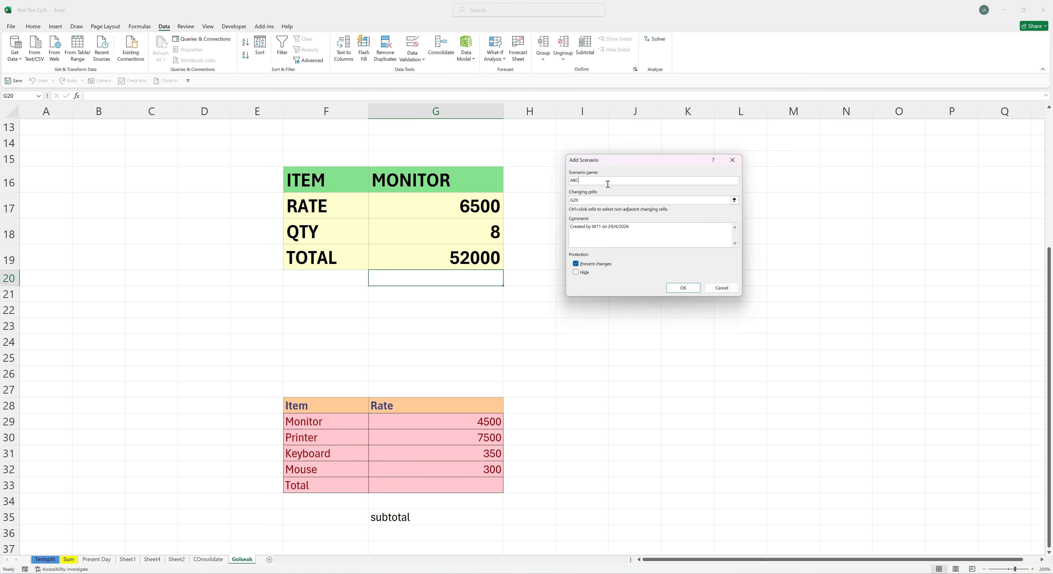
# Step: Make the QTY cell G18 the changing cell of scenario ABC, keep its value at 8 and save the scenario
pyautogui.click(610, 200)
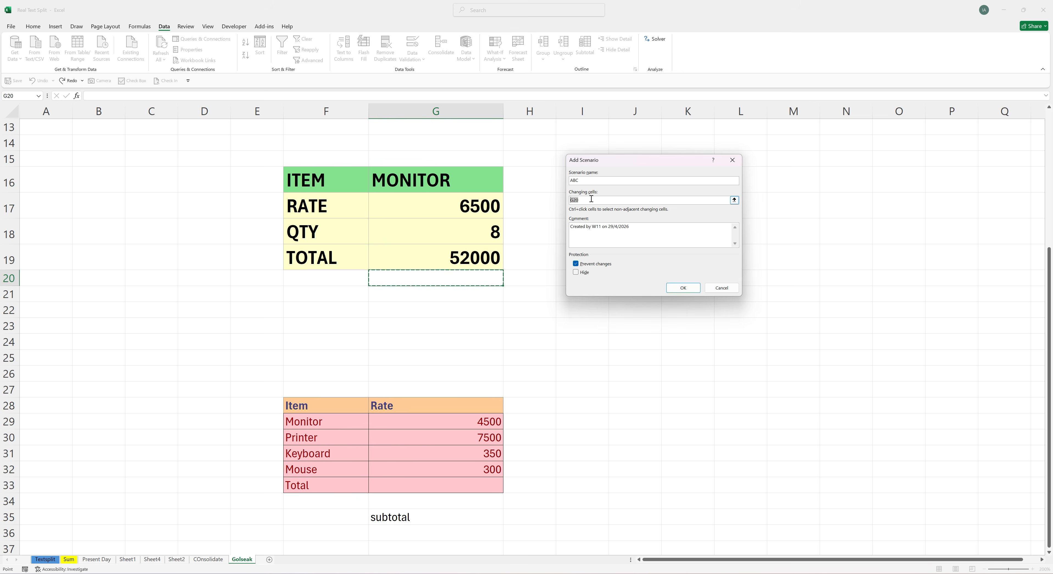
pyautogui.click(482, 232)
pyautogui.click(694, 291)
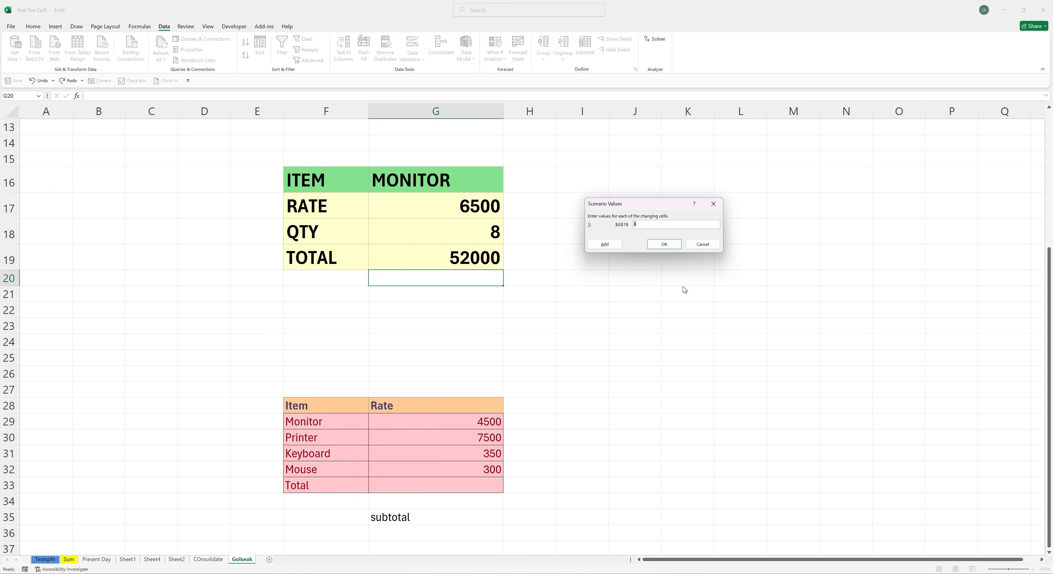
pyautogui.click(664, 244)
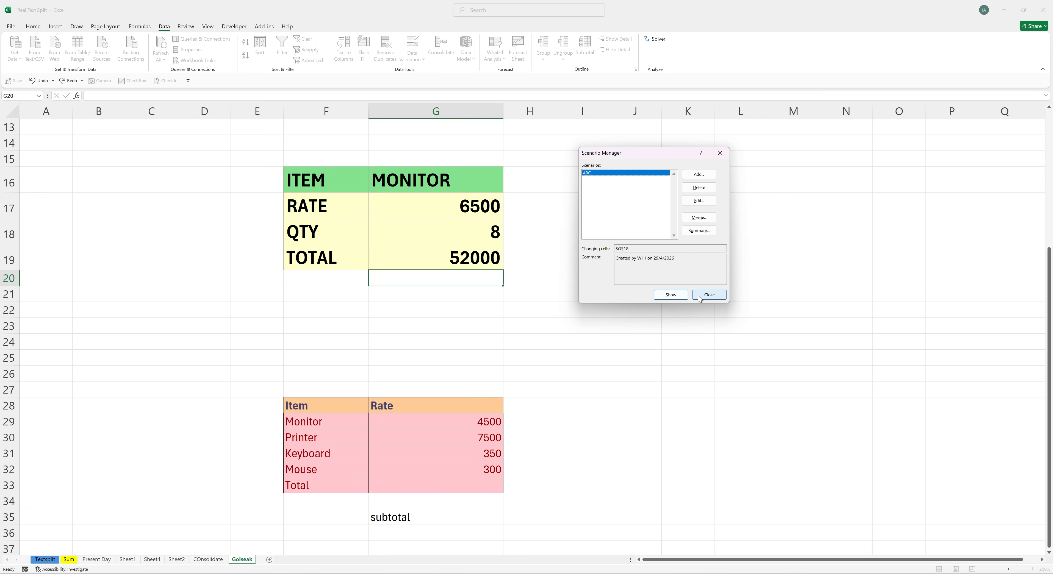
pyautogui.click(711, 297)
# Step: Set the monitor's quantity in G18 to 10
pyautogui.click(458, 227)
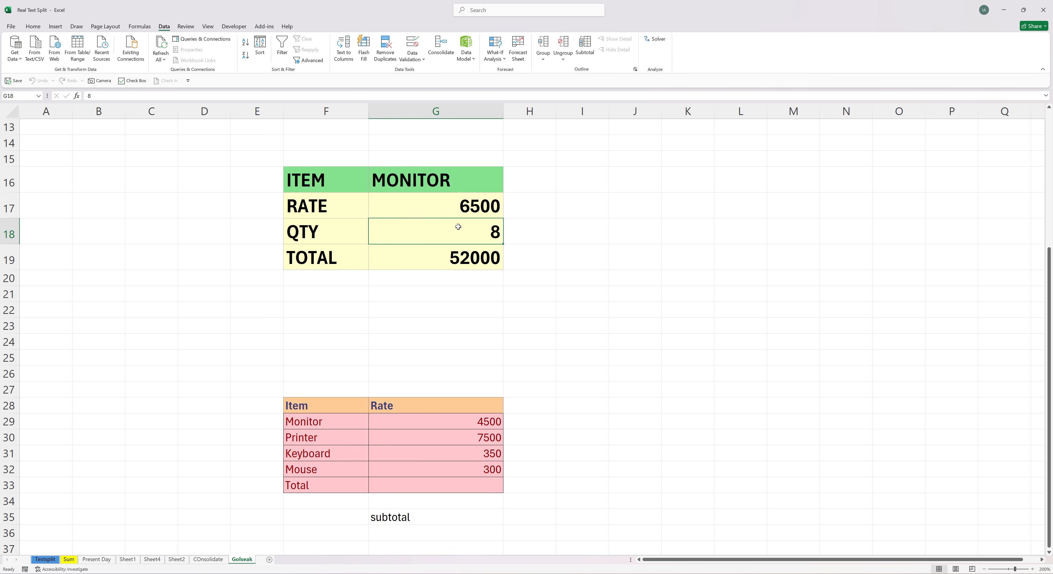
pyautogui.write('10')
pyautogui.press('Return')
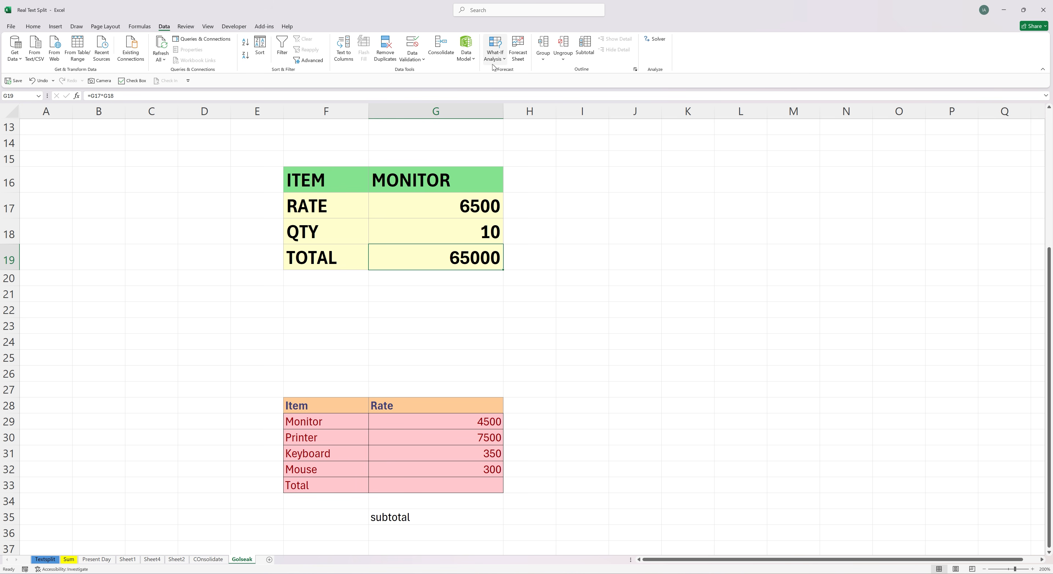
# Step: Show scenario ABC from the Scenario Manager, and view the scenario summary options without creating a report
pyautogui.click(507, 61)
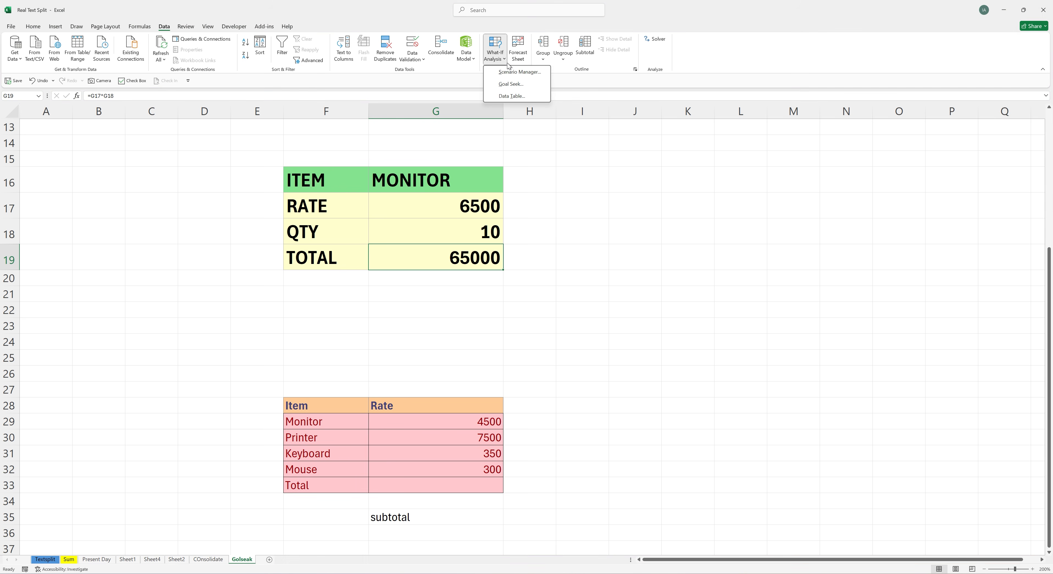
pyautogui.click(518, 72)
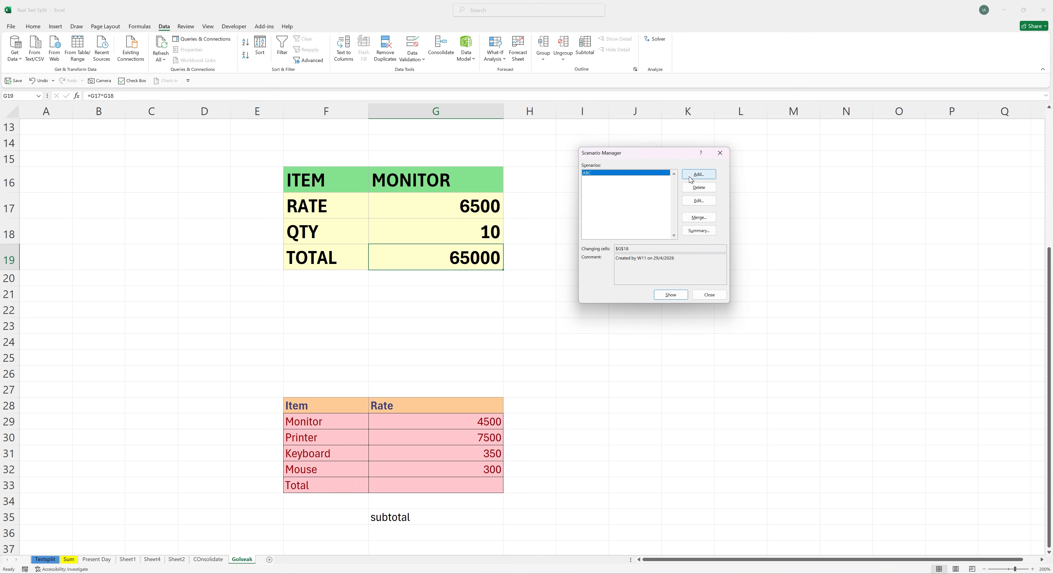
pyautogui.click(670, 294)
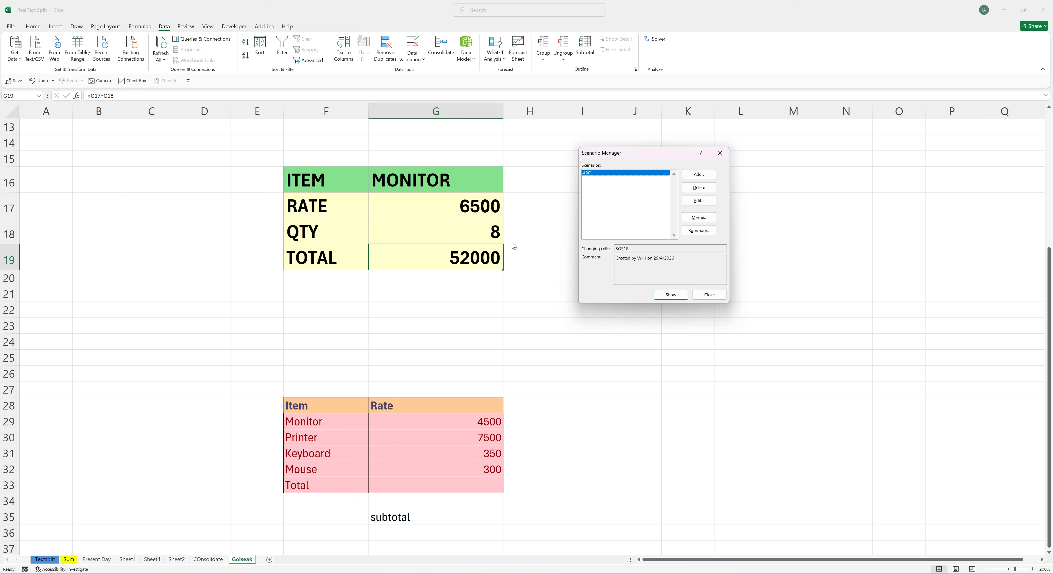
pyautogui.click(698, 231)
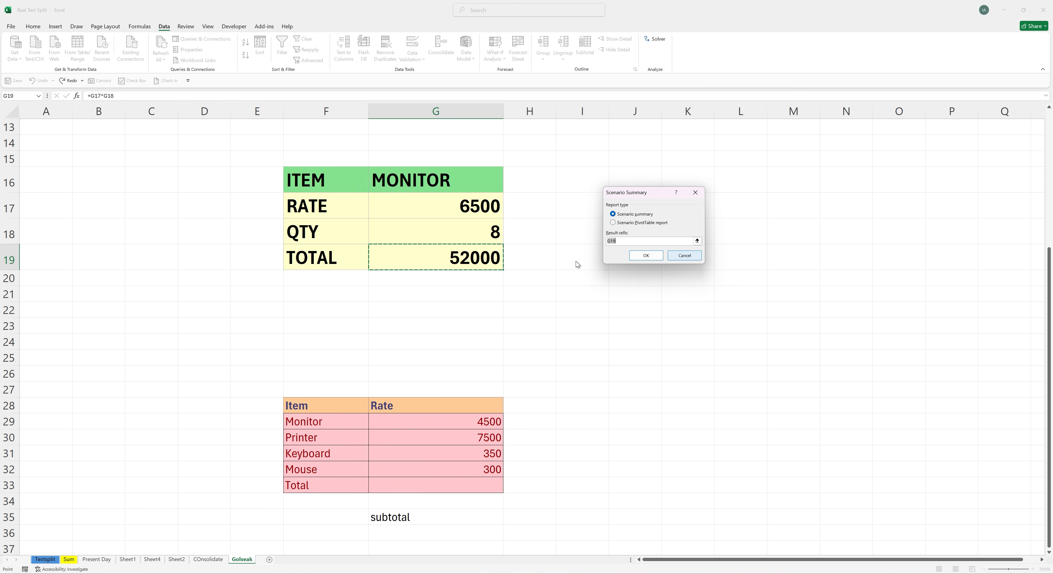
pyautogui.click(685, 255)
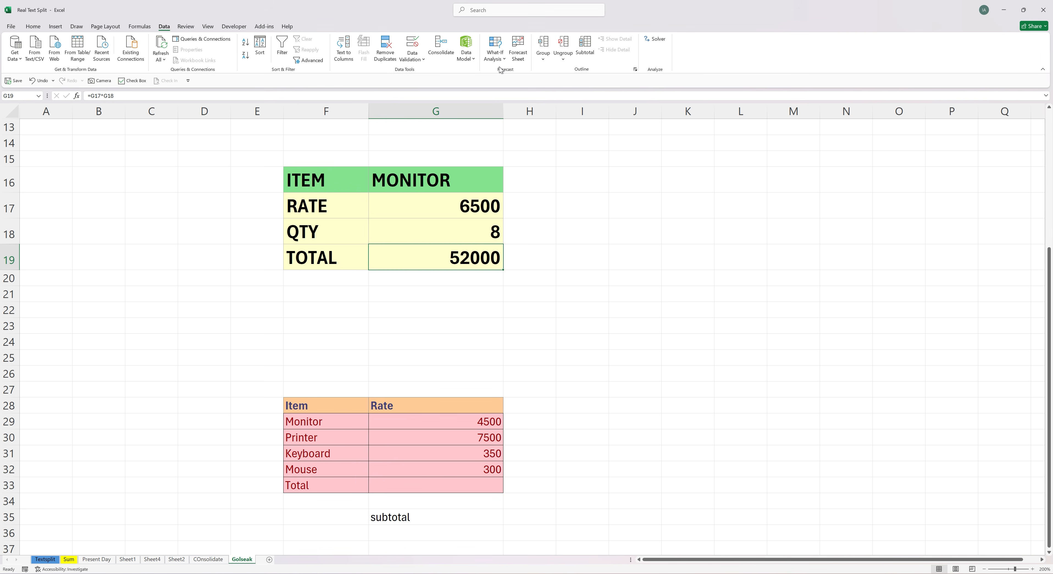
# Step: Run Goal Seek to bring total cell G19 to 72000 by changing quantity cell G18, and accept the solution
pyautogui.click(495, 52)
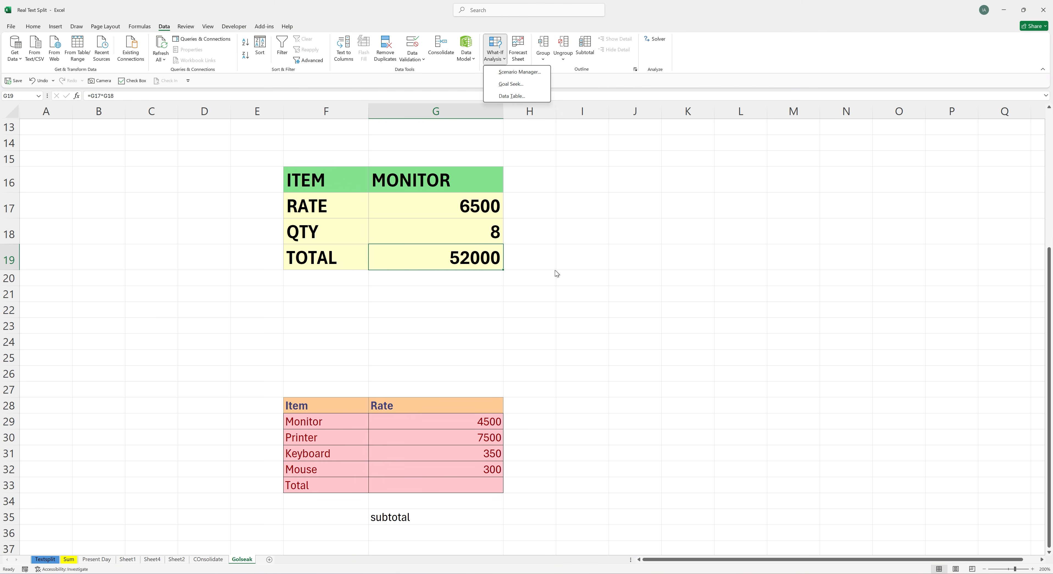
pyautogui.click(510, 84)
pyautogui.moveTo(644, 200); pyautogui.dragTo(672, 185)
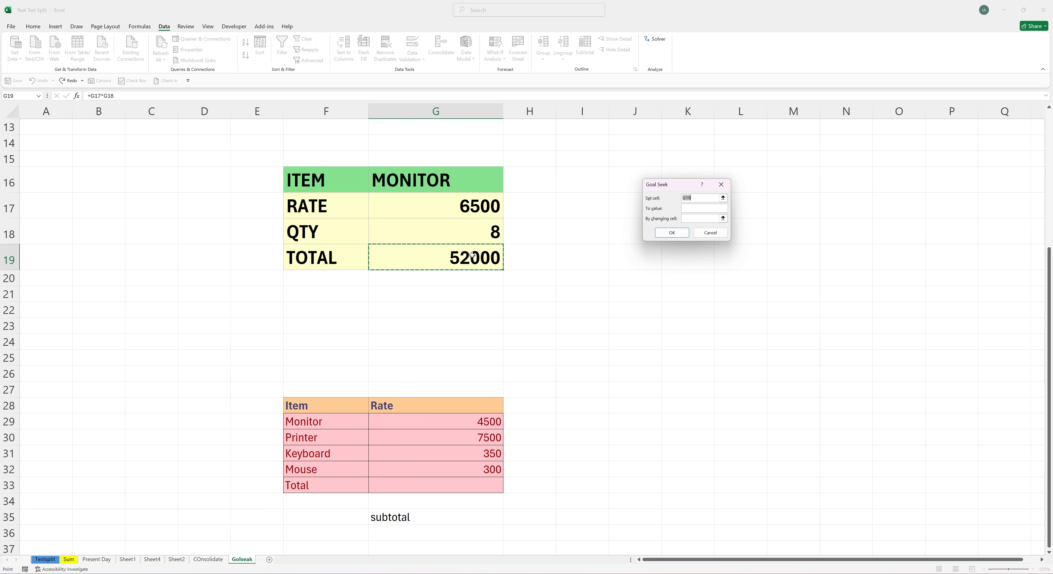
pyautogui.click(693, 209)
pyautogui.click(684, 220)
pyautogui.click(490, 231)
pyautogui.click(671, 233)
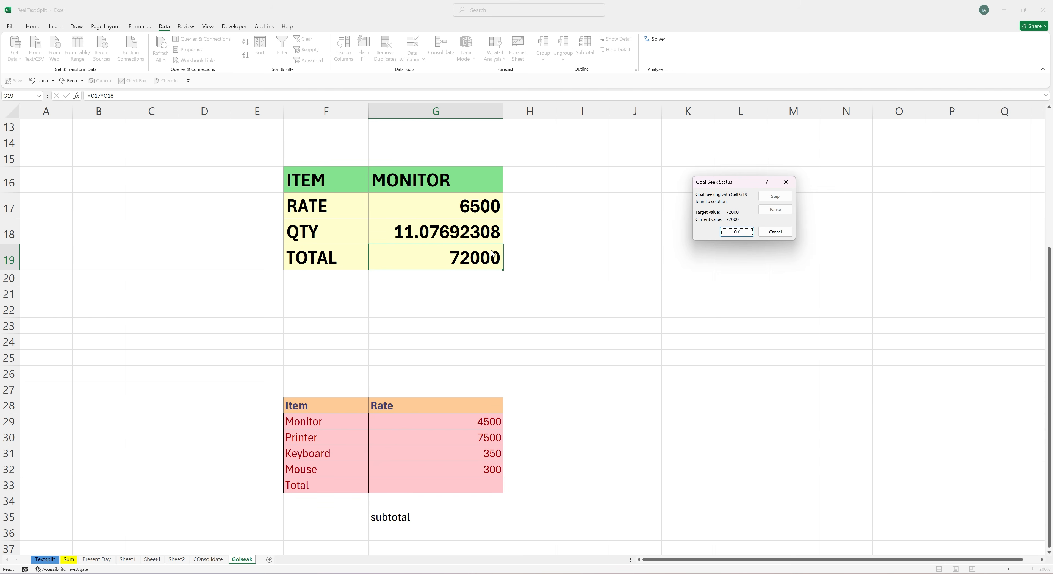
pyautogui.press('Return')
# Step: Undo the Goal Seek change to the monitor's quantity and total
pyautogui.click(501, 63)
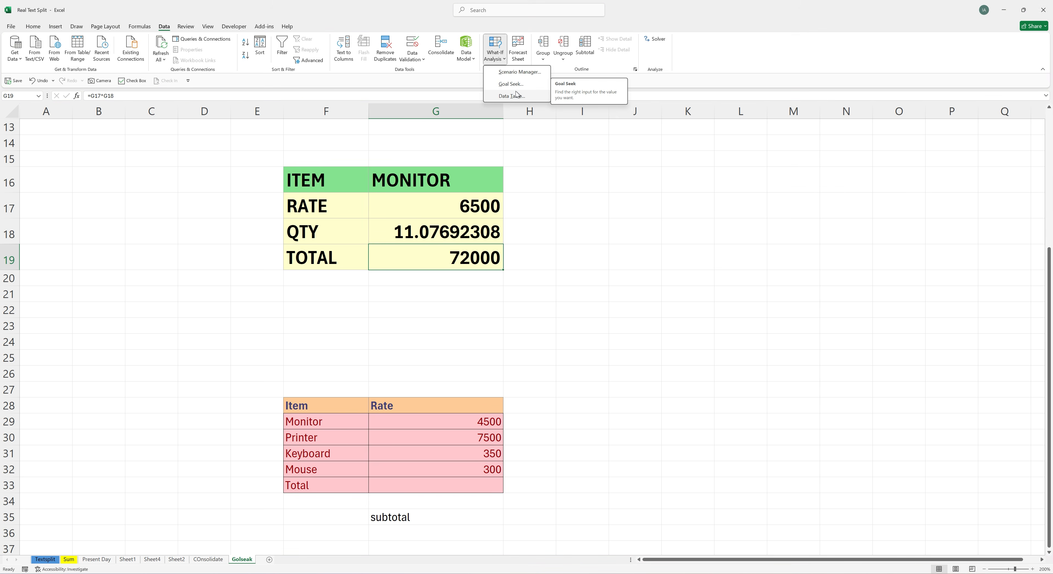
pyautogui.press('Escape')
pyautogui.hotkey('ctrl', 'z')
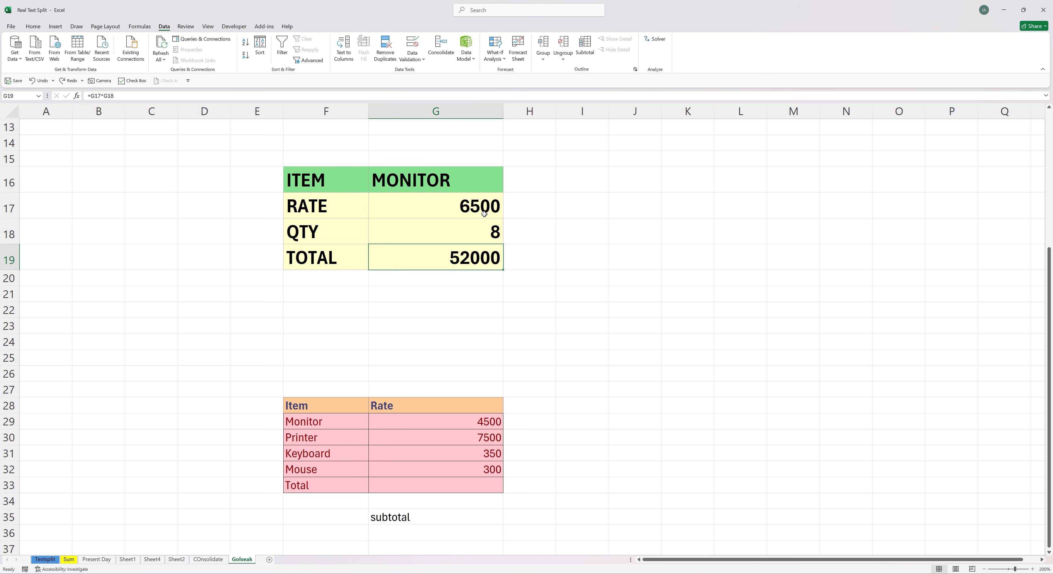
# Step: Link cell J19 to the monitor total with the formula =G19, above and beside the list of trial rates
pyautogui.click(501, 57)
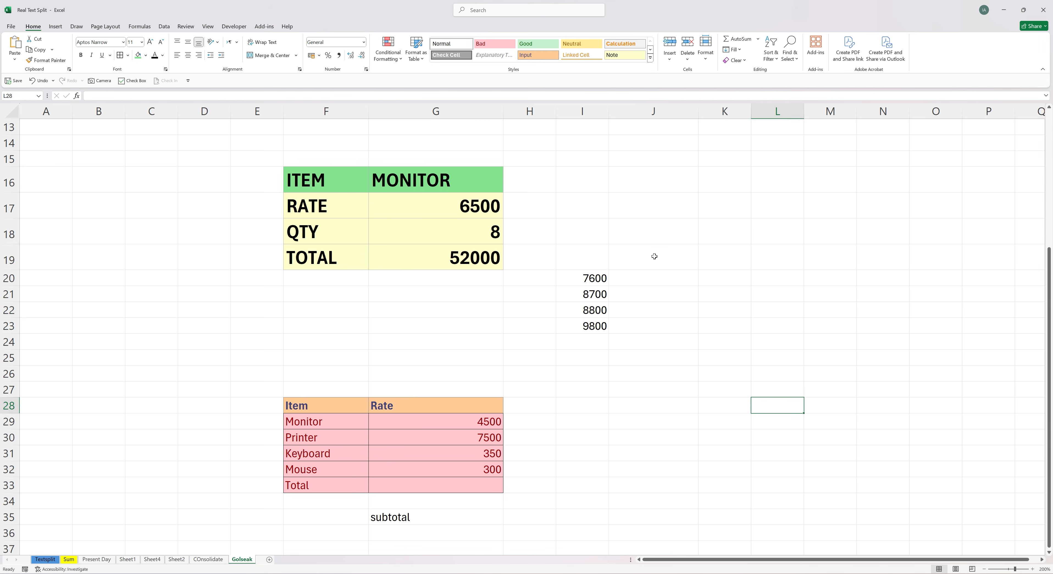
pyautogui.click(654, 255)
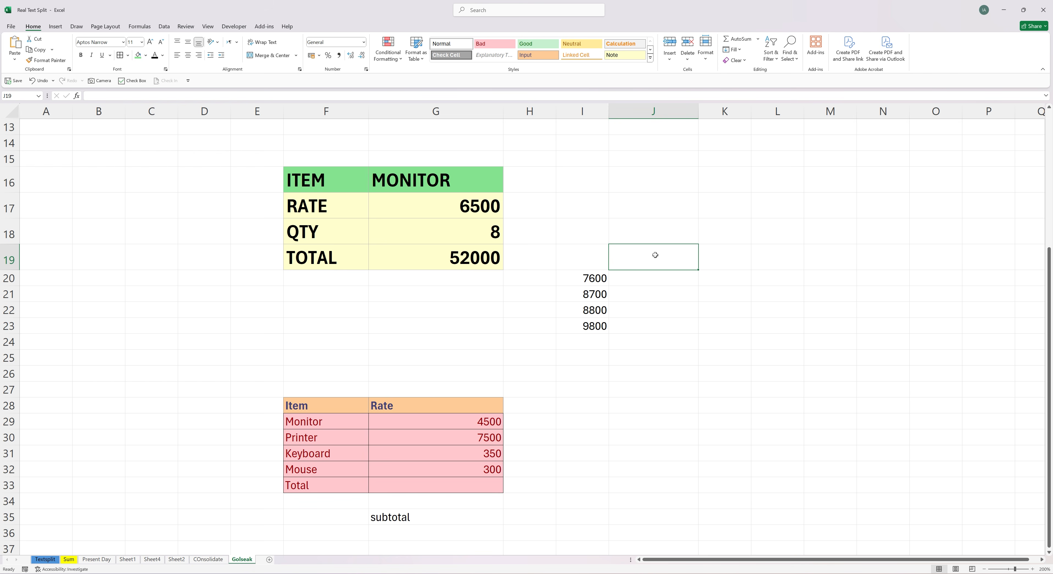
pyautogui.write('=')
pyautogui.click(485, 256)
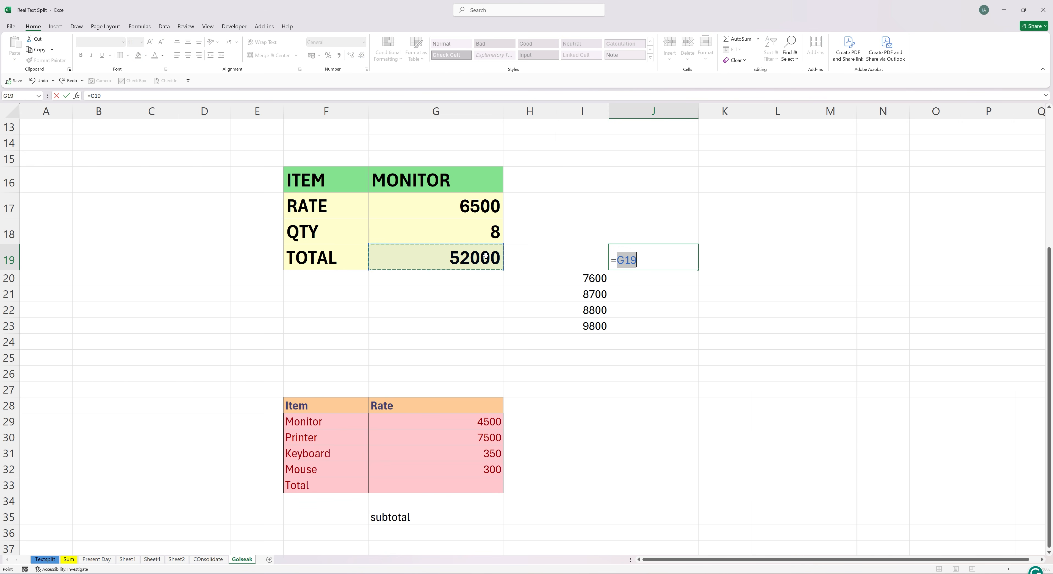
pyautogui.press('Return')
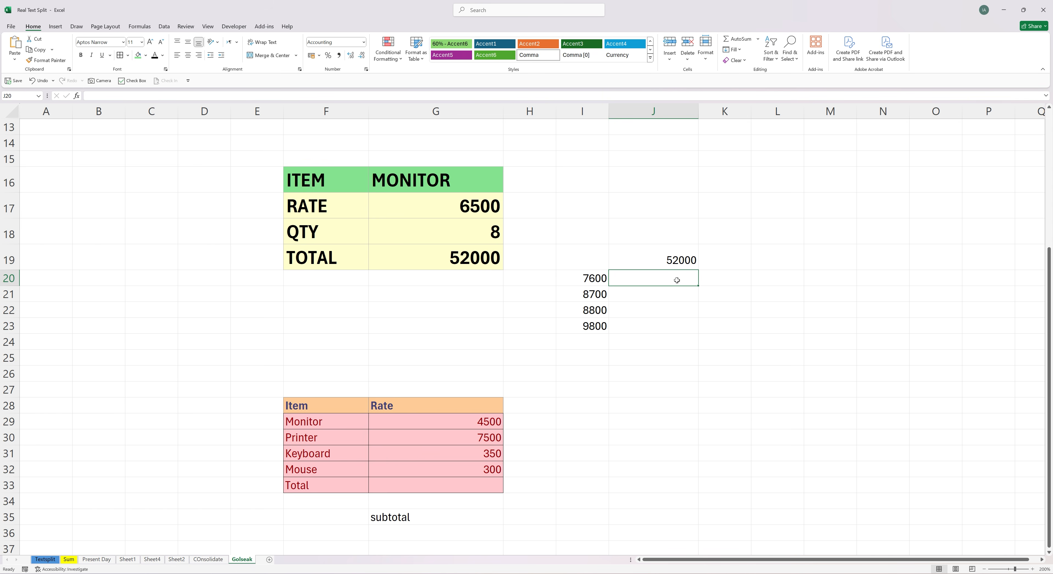
# Step: Create a one-variable data table over I19:J23 using the rate cell G17 as the column input cell
pyautogui.moveTo(594, 257); pyautogui.dragTo(653, 327)
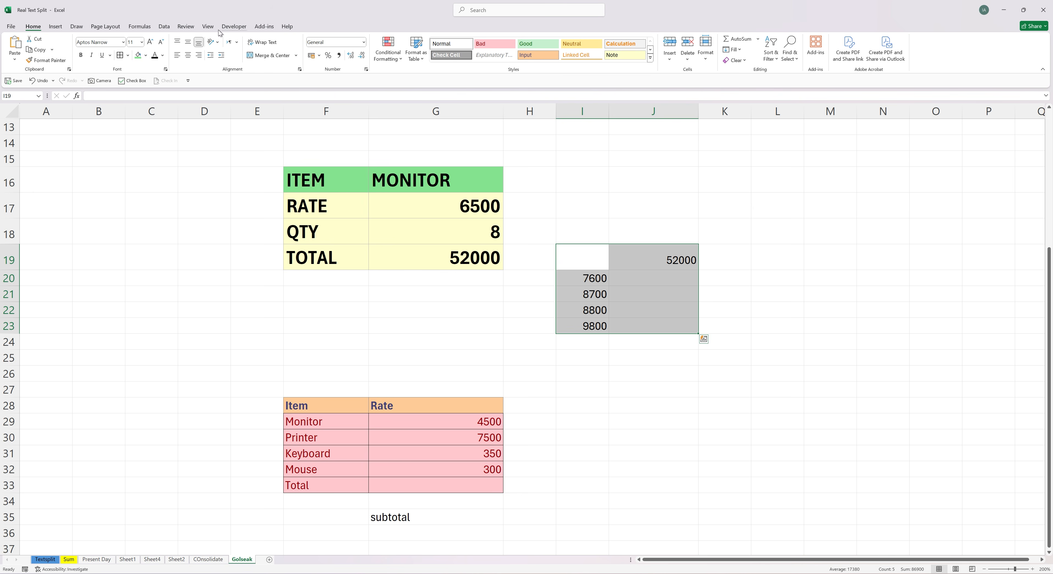
pyautogui.click(163, 27)
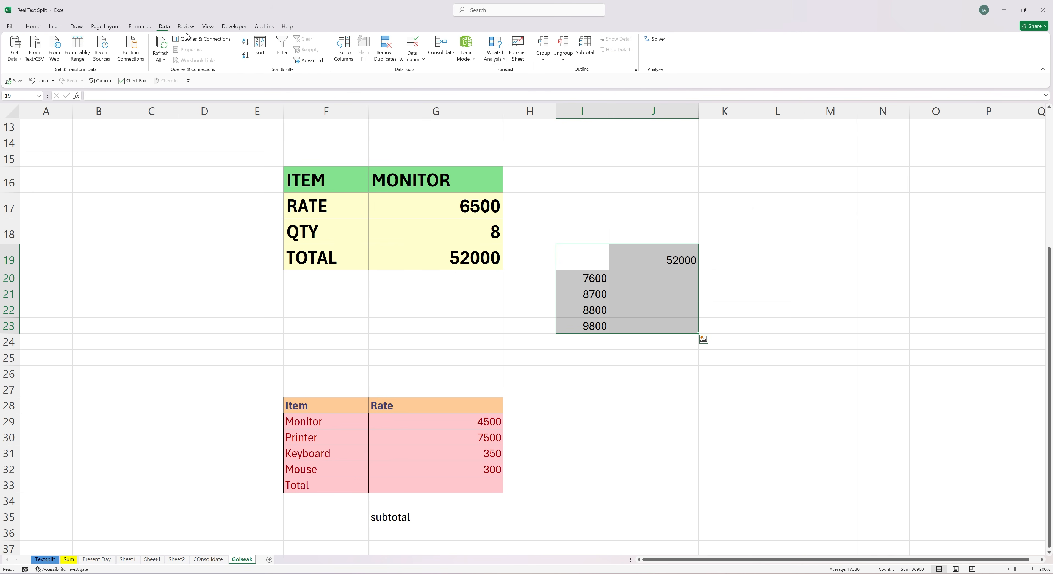
pyautogui.click(505, 62)
pyautogui.click(508, 97)
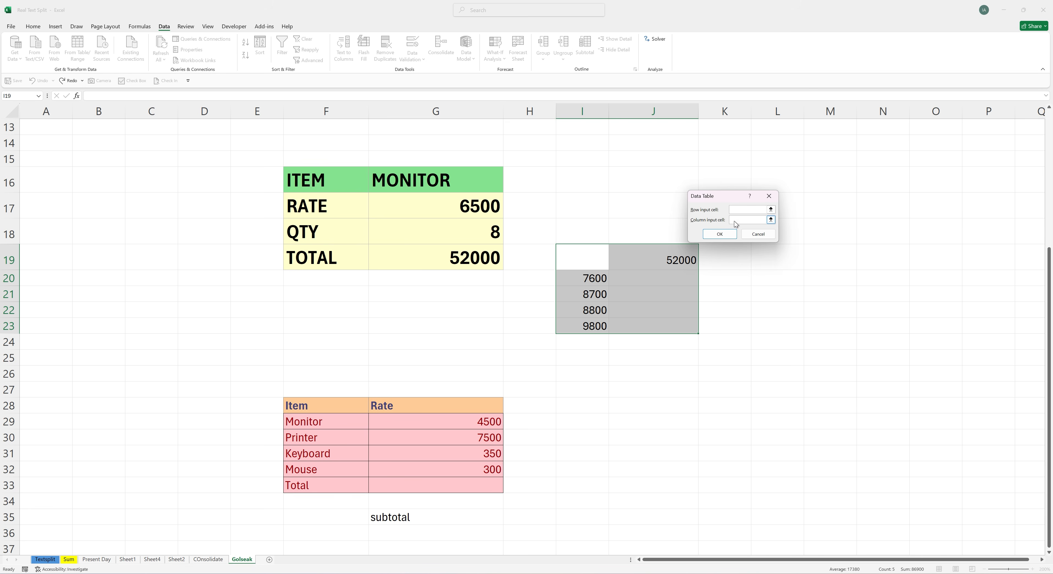
pyautogui.click(734, 221)
pyautogui.click(482, 207)
pyautogui.click(720, 234)
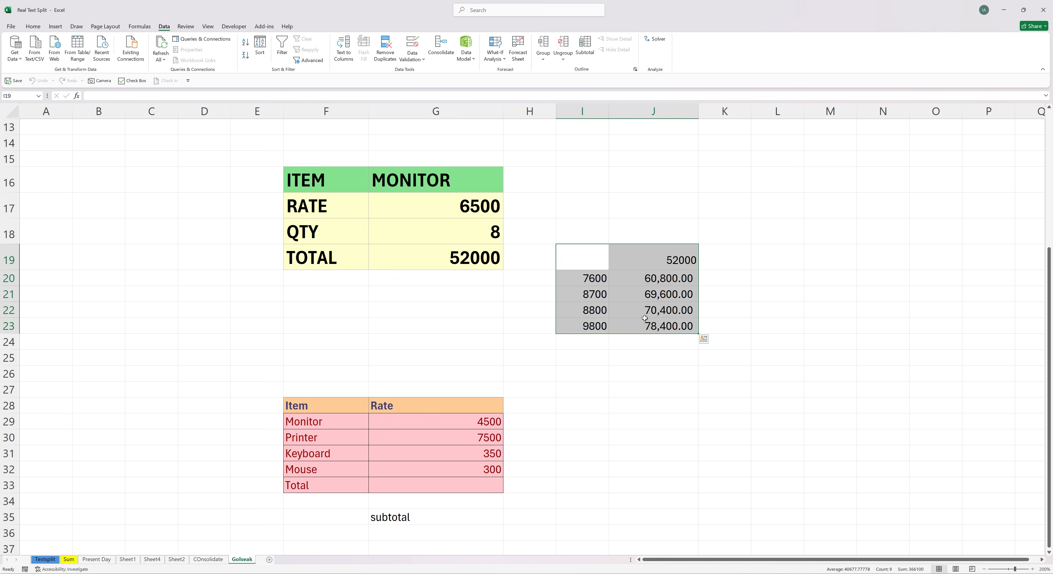
pyautogui.click(653, 421)
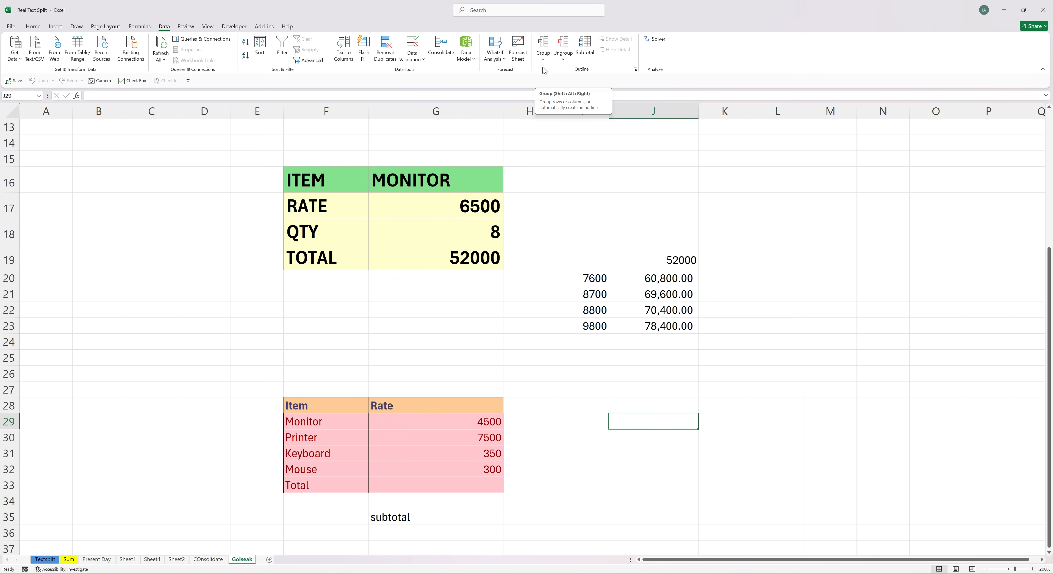
# Step: Group rows 26 to 31 of the weekly attendance table on the Present Day sheet
pyautogui.click(97, 559)
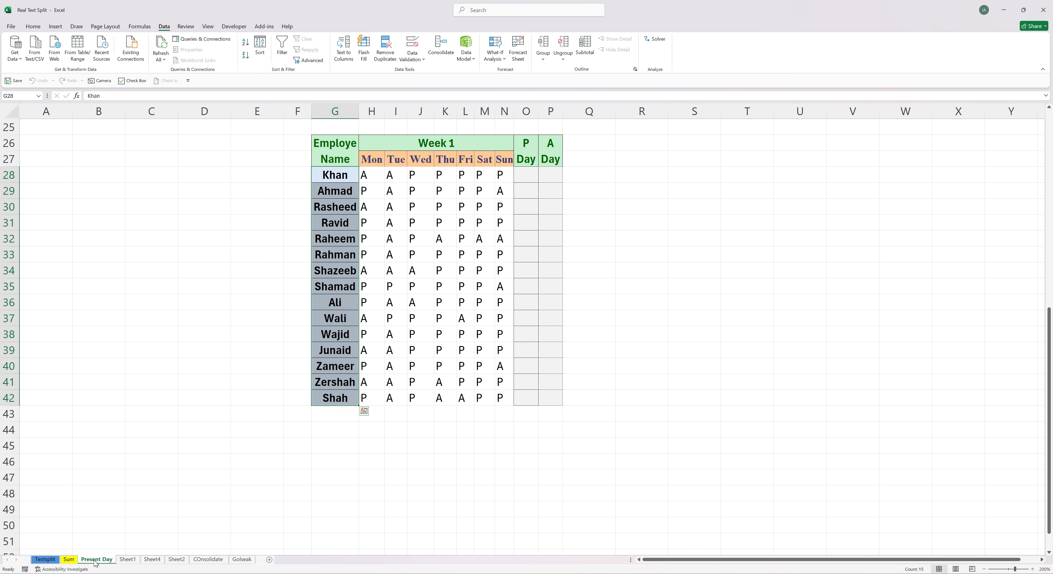
pyautogui.moveTo(322, 138); pyautogui.dragTo(469, 215)
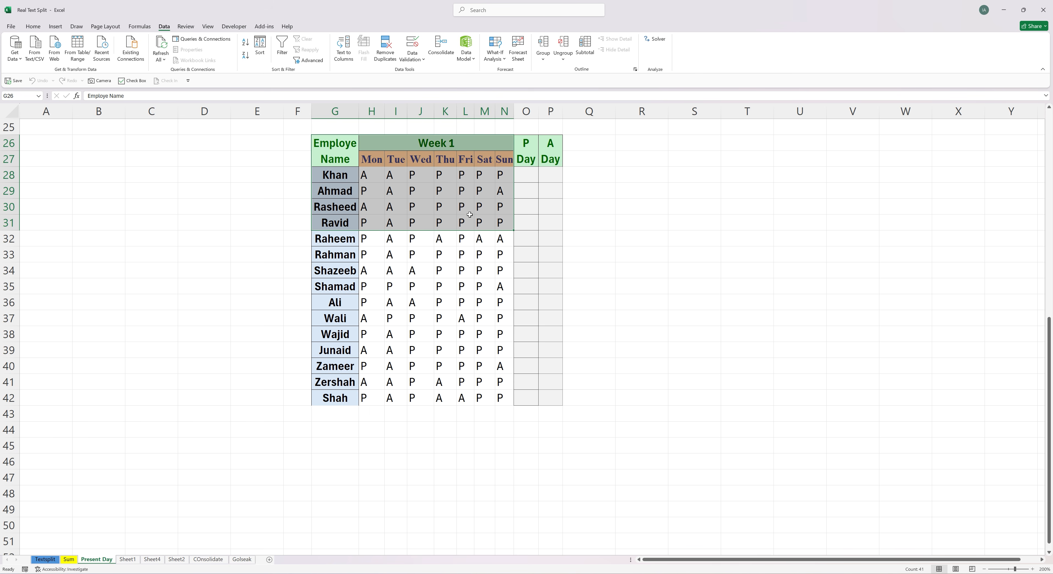
pyautogui.click(543, 46)
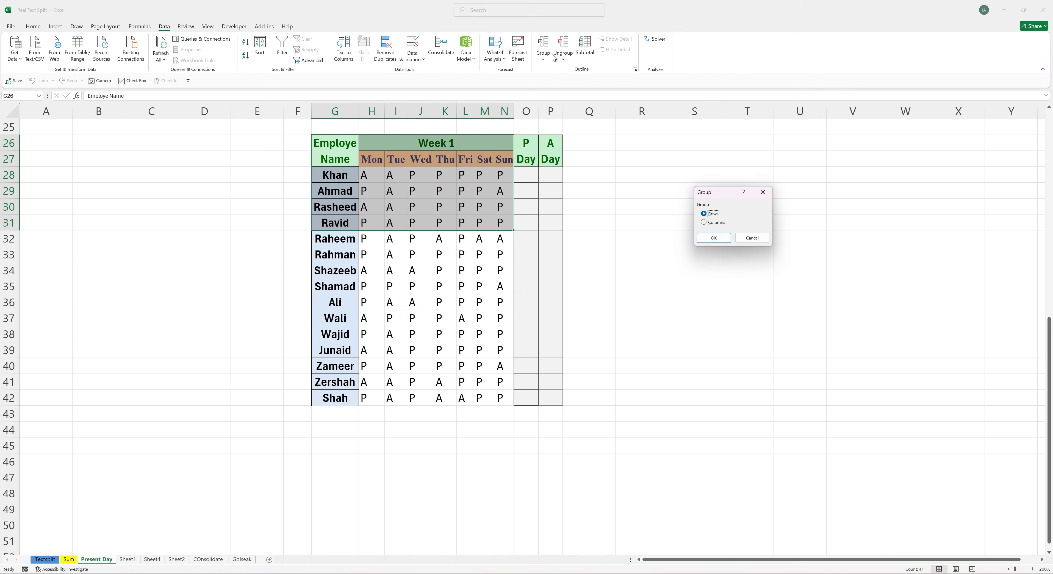
pyautogui.click(713, 238)
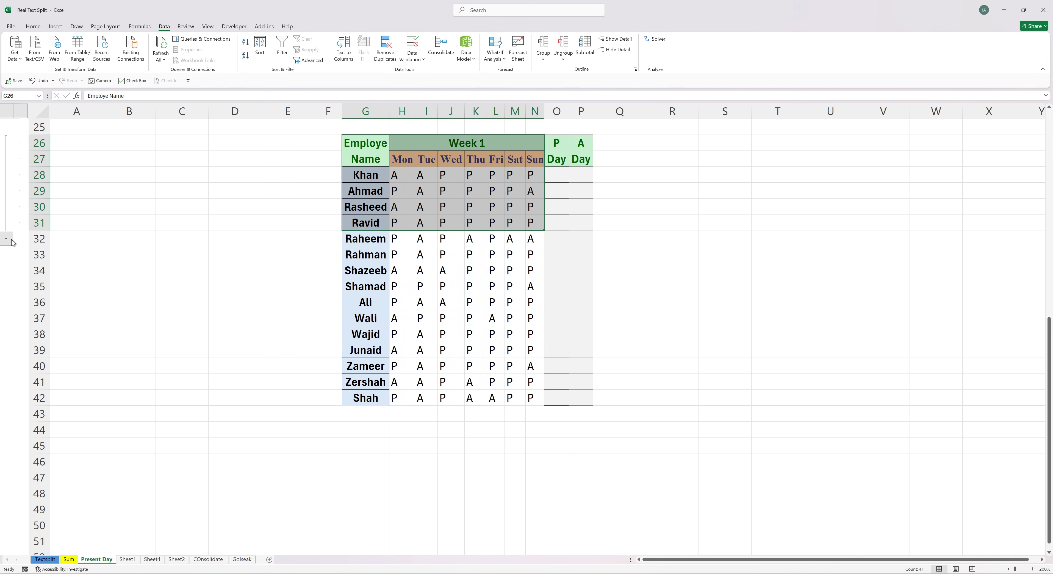
# Step: Collapse and expand the grouped attendance rows twice, from the outline and with Hide Detail and Show Detail
pyautogui.click(9, 239)
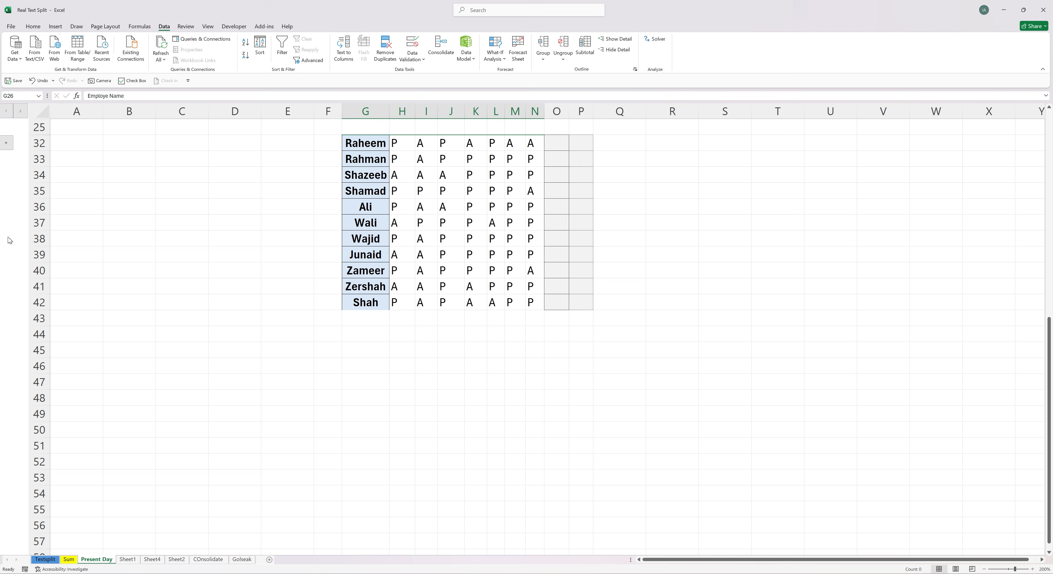
pyautogui.click(8, 143)
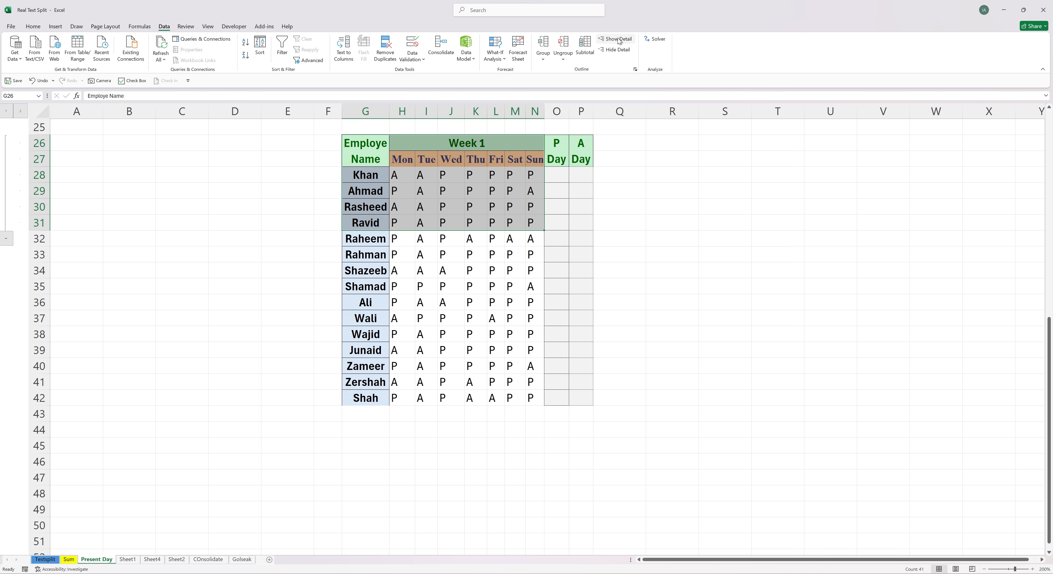
pyautogui.click(614, 50)
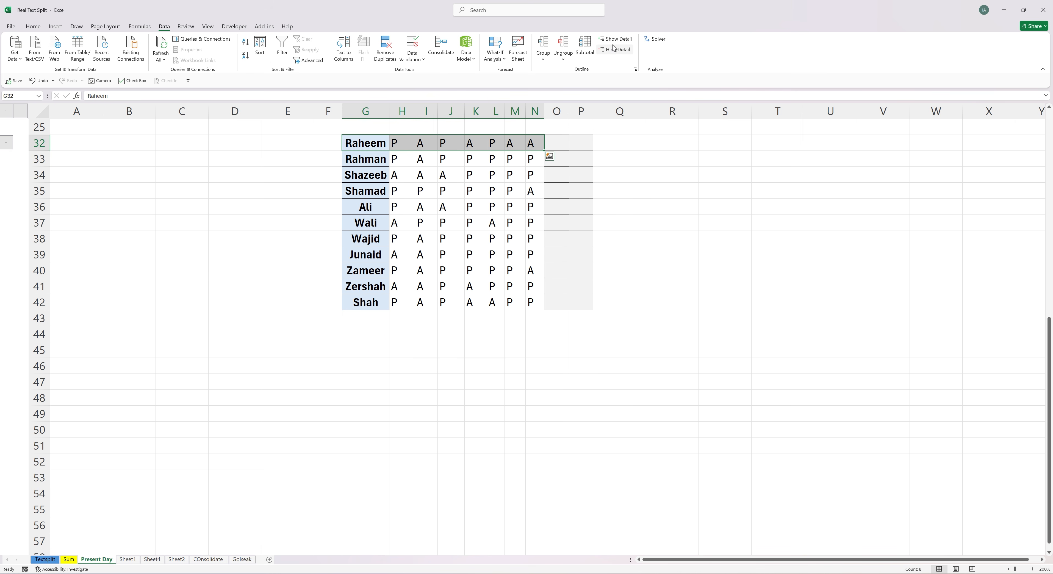
pyautogui.click(615, 39)
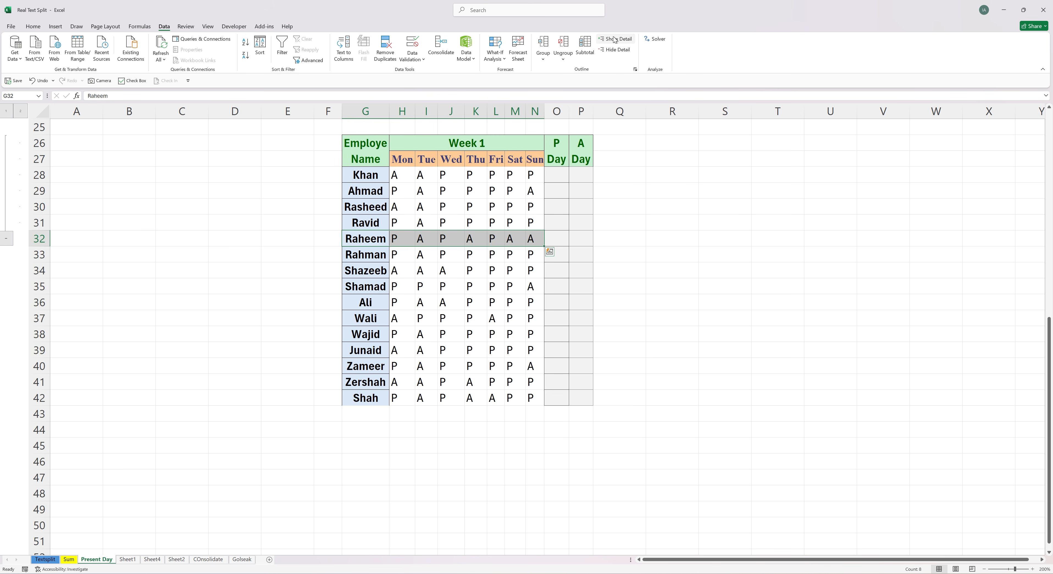
# Step: Try to ungroup the attendance table by rows while only row 32 is selected
pyautogui.click(563, 61)
pyautogui.click(572, 73)
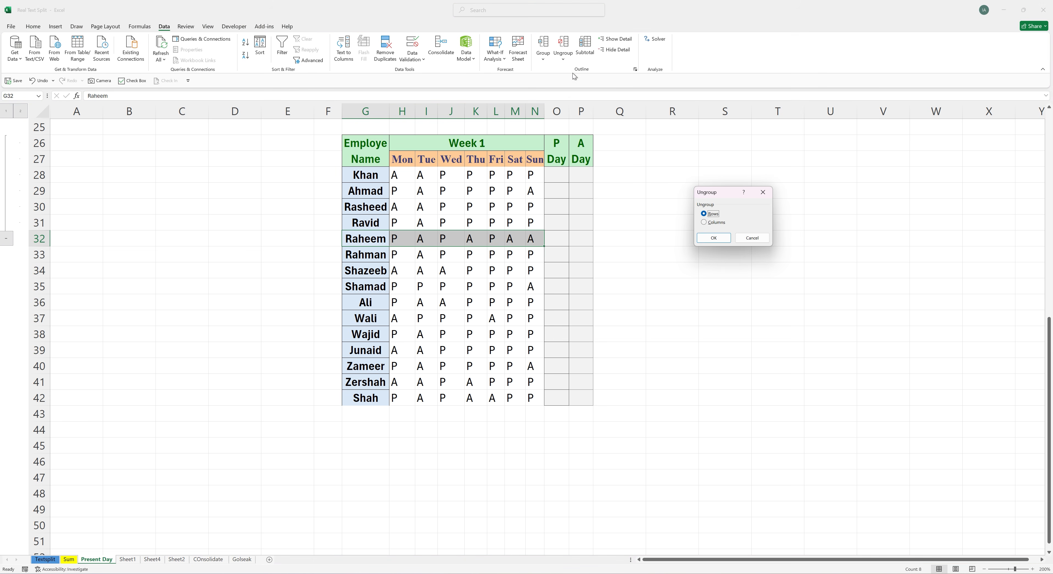
pyautogui.click(713, 238)
pyautogui.click(734, 306)
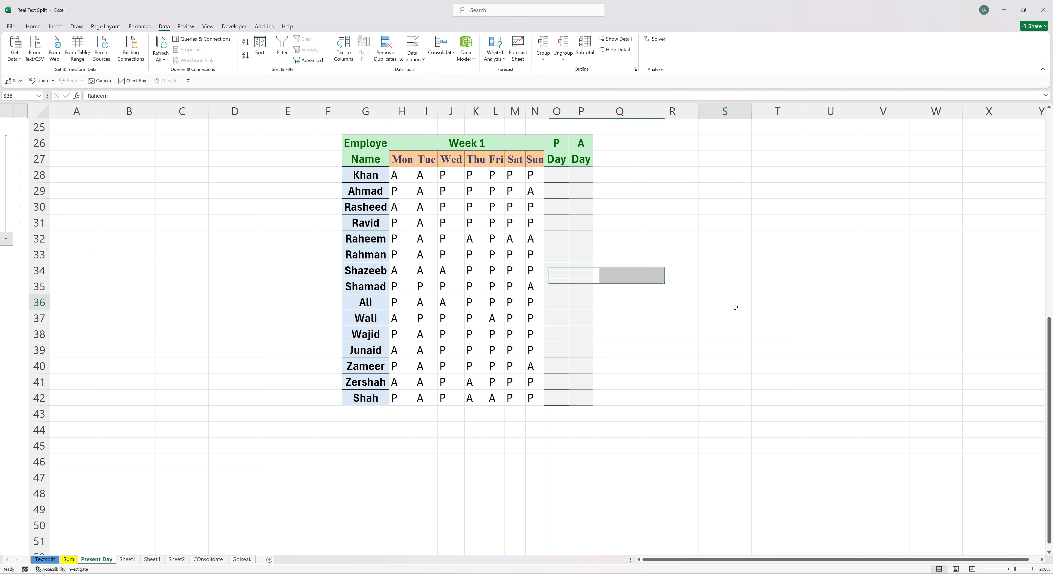
# Step: Clear the outline from the Present Day sheet to remove the row grouping
pyautogui.click(563, 57)
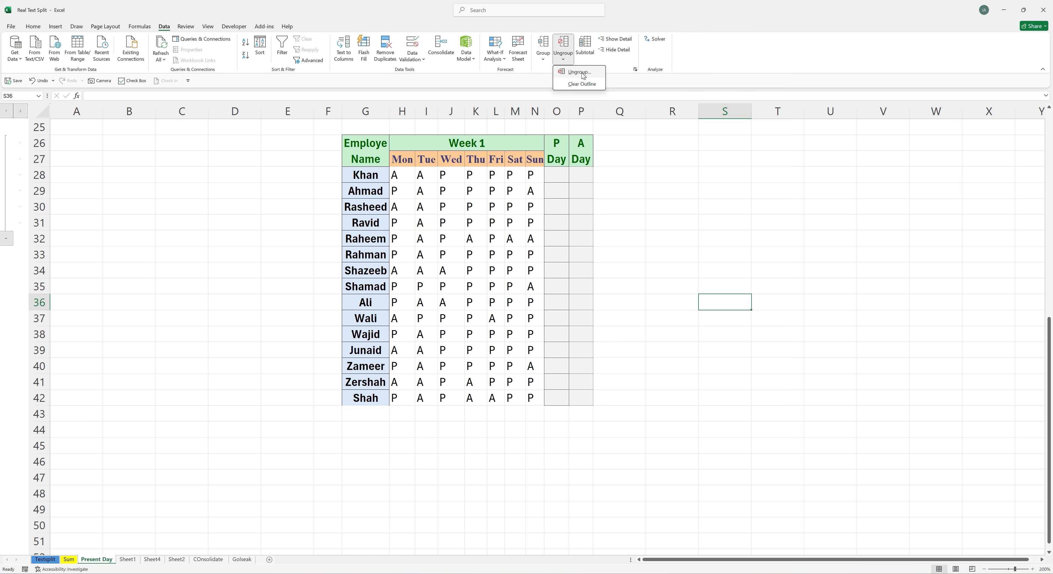
pyautogui.click(583, 85)
pyautogui.click(683, 285)
pyautogui.click(686, 265)
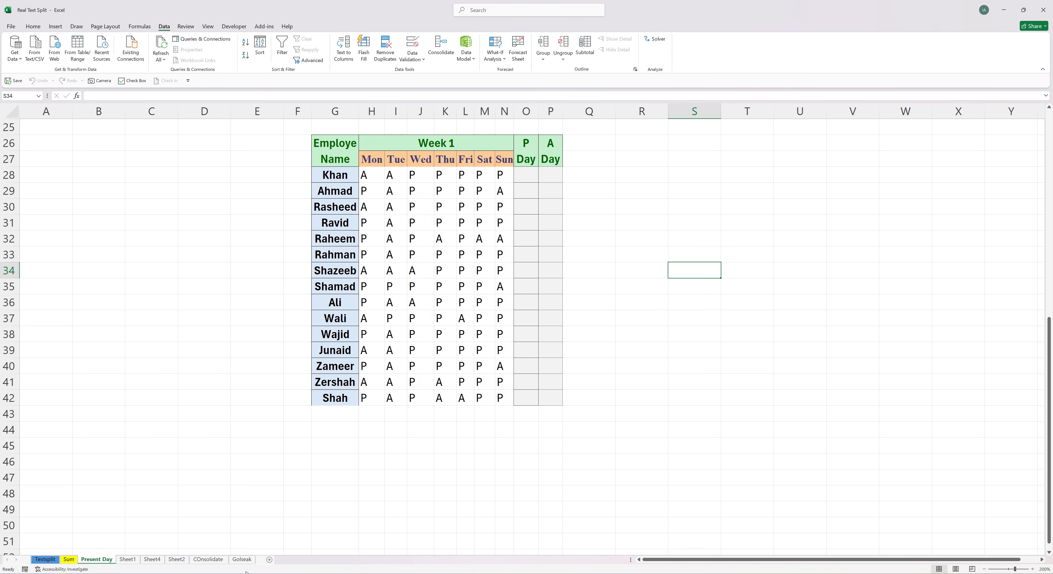
# Step: Switch to the Golseak sheet and select the empty total cell G33 below the item rates
pyautogui.click(241, 559)
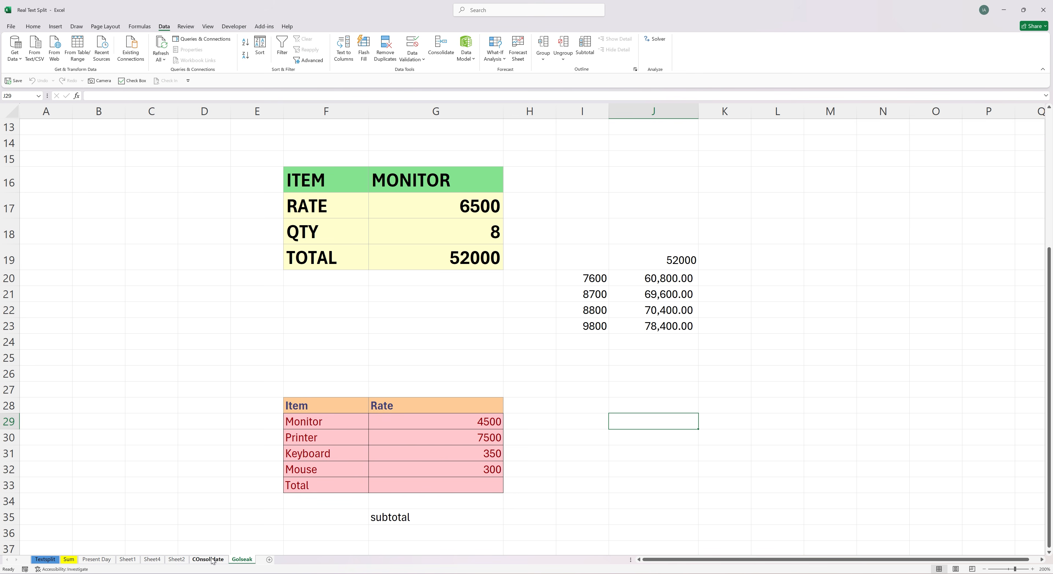
pyautogui.click(210, 560)
pyautogui.click(242, 559)
pyautogui.click(584, 422)
pyautogui.scroll(-3, 571, 460)
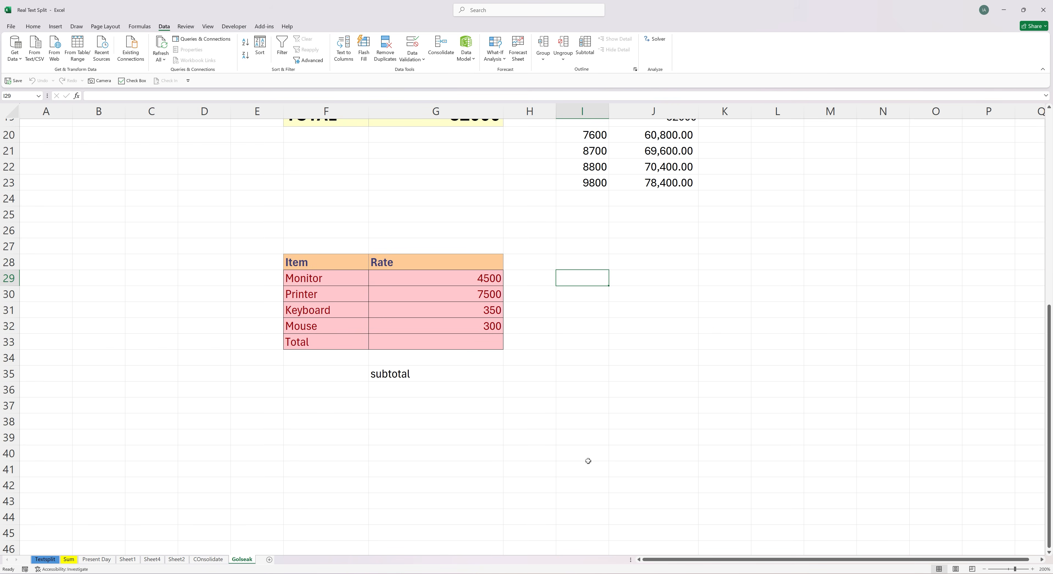
pyautogui.scroll(1, 588, 460)
pyautogui.click(484, 395)
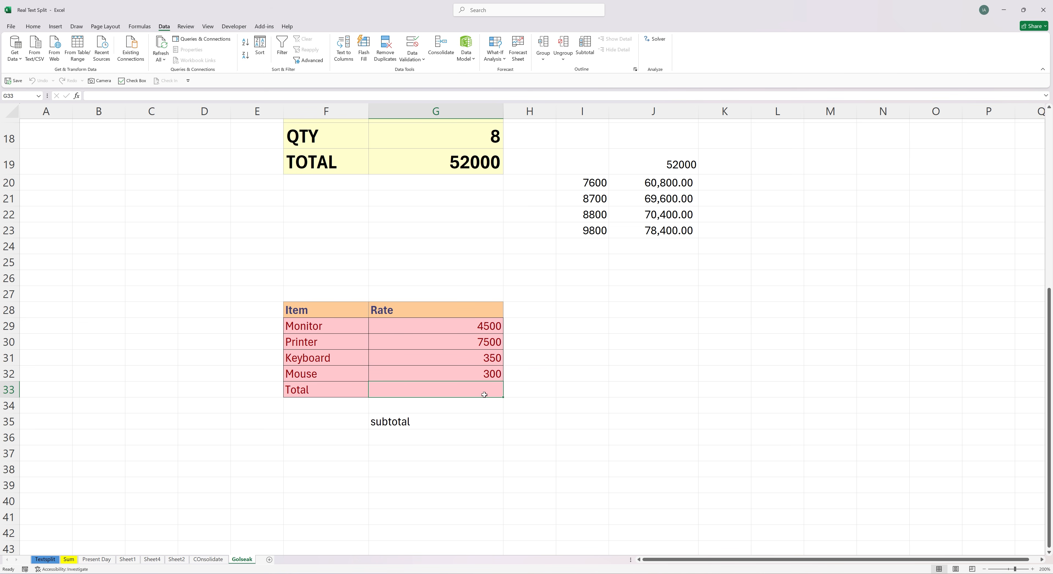
pyautogui.write('=sun')
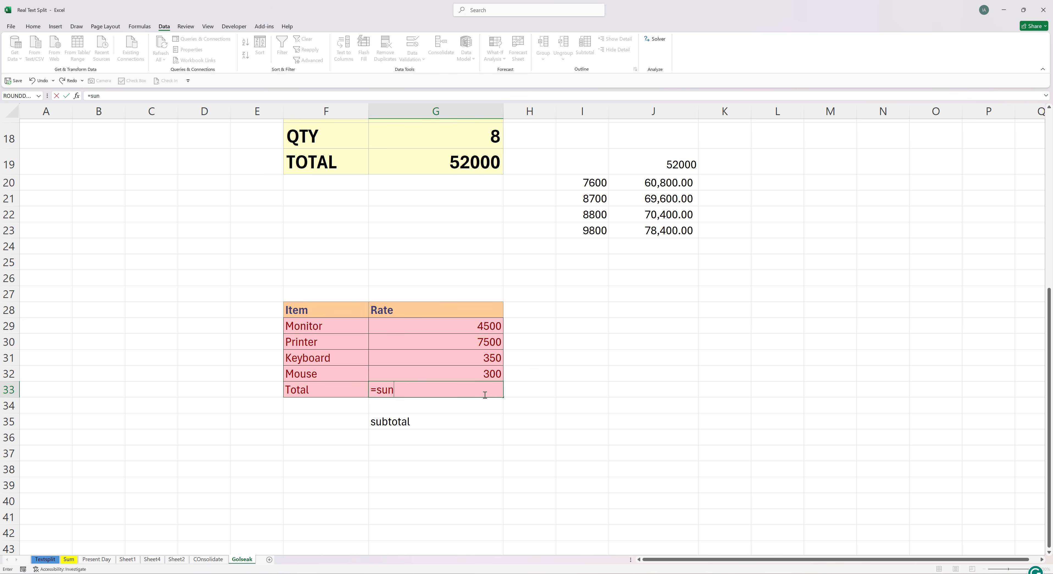
pyautogui.press('BackSpace')
pyautogui.press('BackSpace')
pyautogui.press('BackSpace')
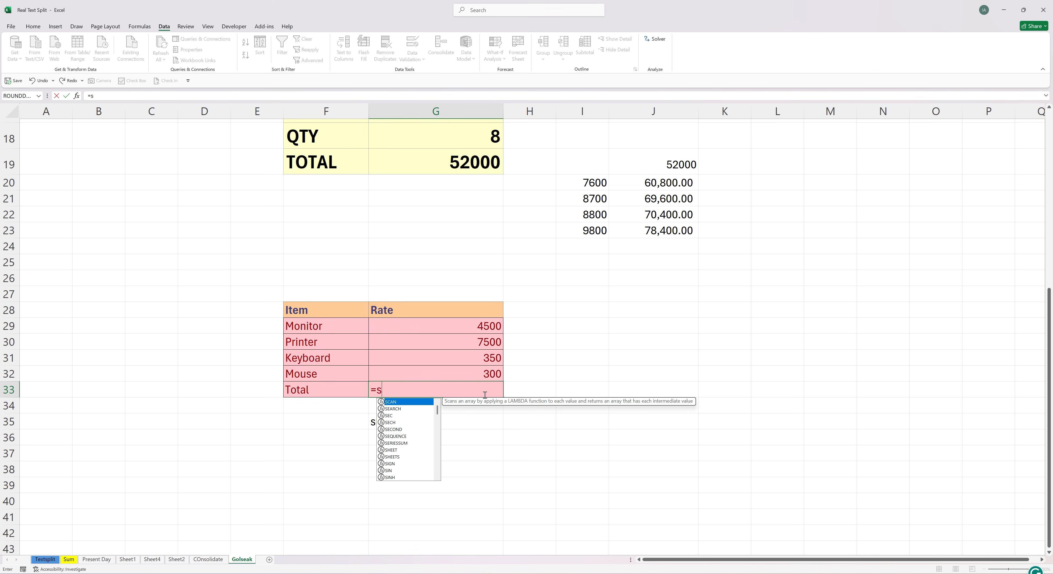
pyautogui.press('BackSpace')
pyautogui.press('BackSpace')
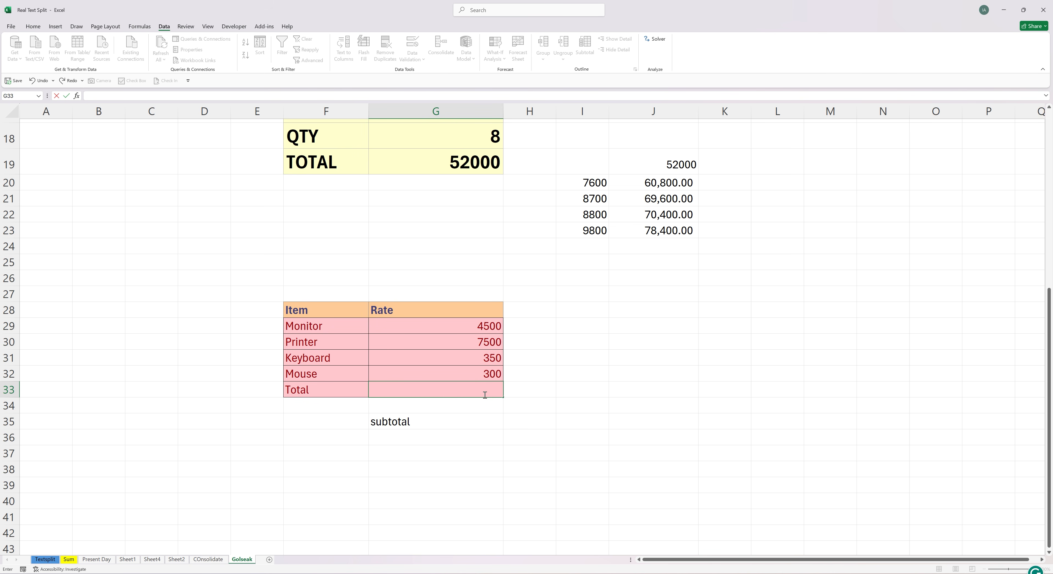
# Step: Add the item rates G29:G32 with AutoSum in total cell G33
pyautogui.moveTo(469, 323); pyautogui.dragTo(454, 388)
pyautogui.hotkey('alt', '=')
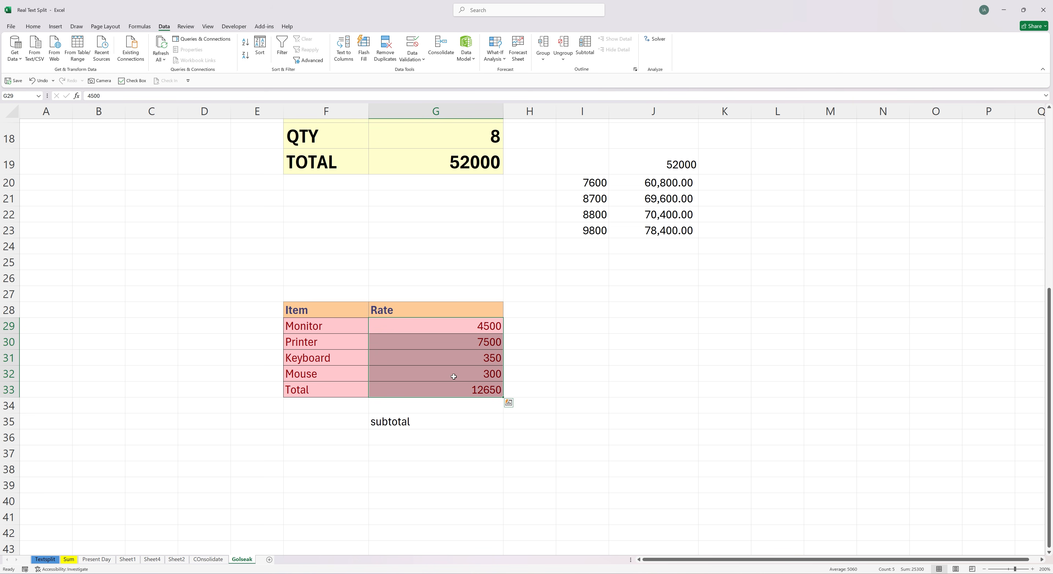
pyautogui.click(564, 436)
# Step: Try to create a table from the header cells F28:G28, and undo it
pyautogui.moveTo(319, 312); pyautogui.dragTo(417, 314)
pyautogui.hotkey('ctrl', 't')
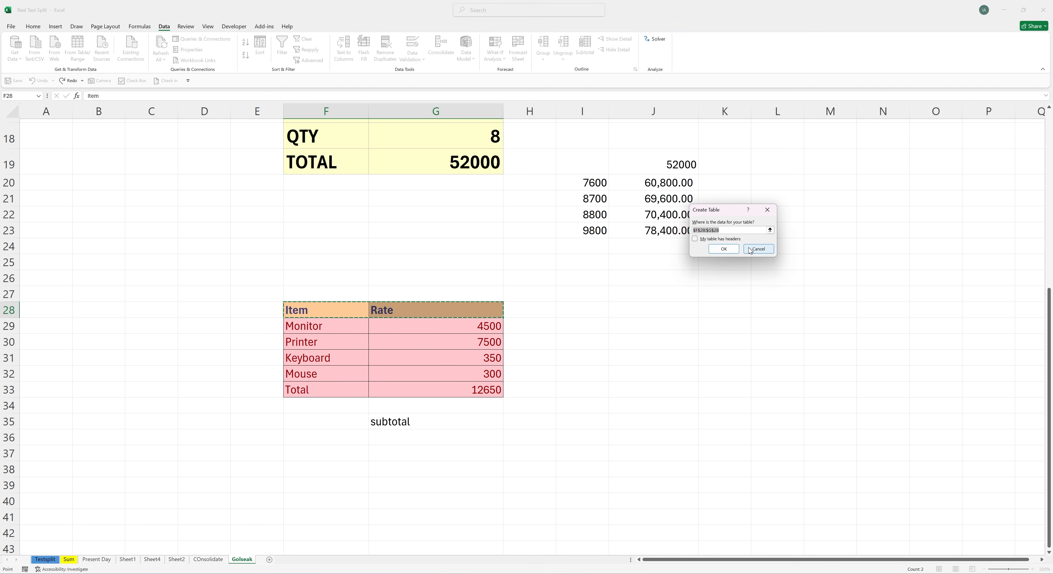
pyautogui.click(720, 254)
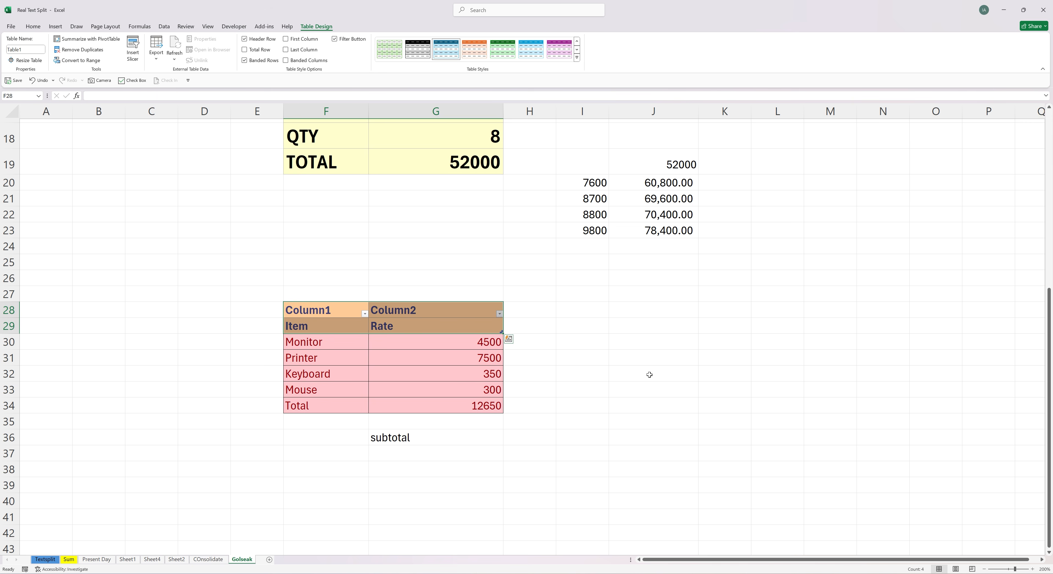
pyautogui.hotkey('ctrl', 'z')
# Step: Turn on filtering for the Item and Rate headers in F28:G28
pyautogui.moveTo(319, 309); pyautogui.dragTo(479, 312)
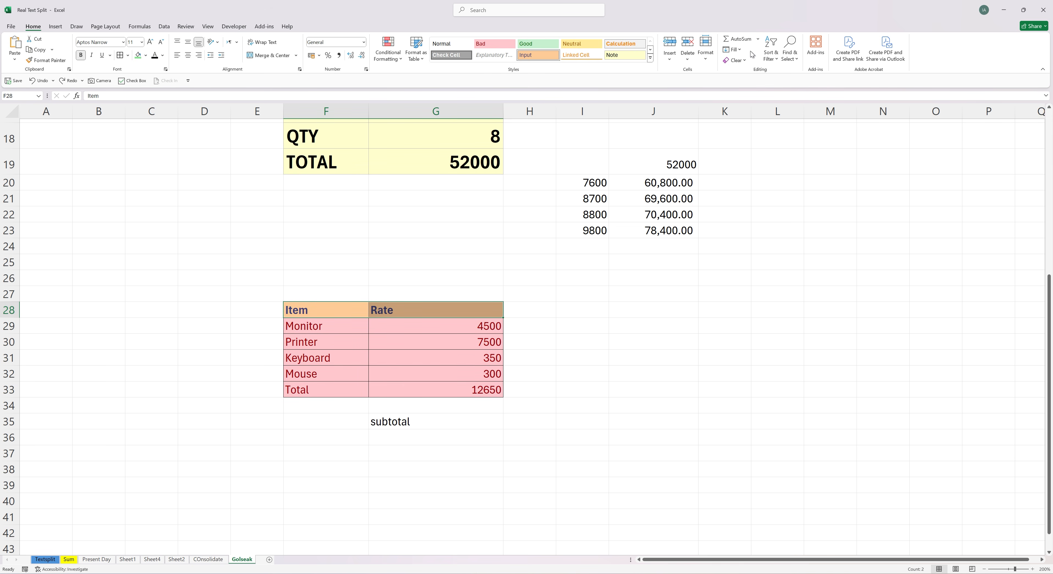
pyautogui.click(776, 66)
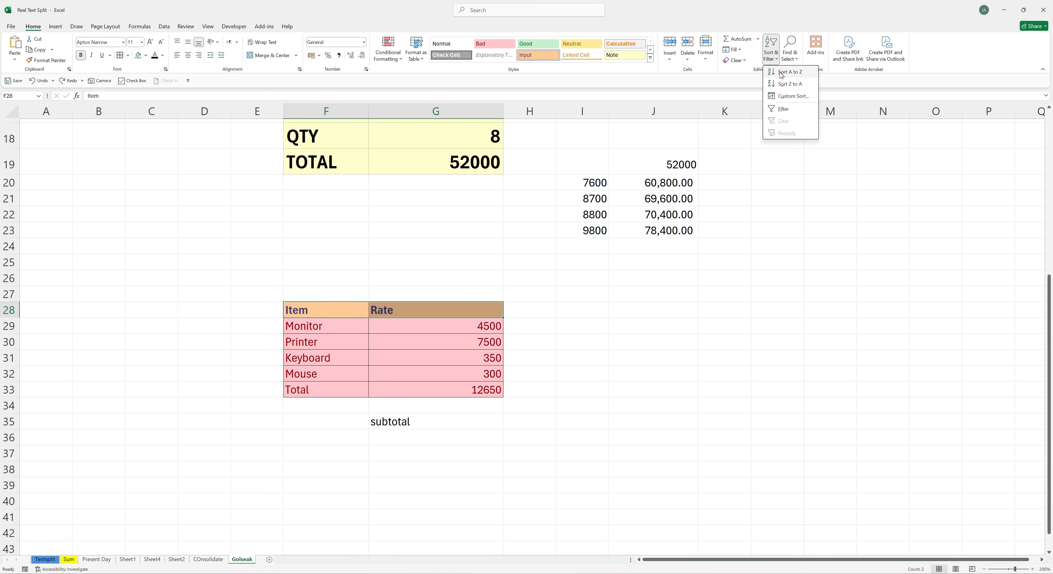
pyautogui.click(780, 110)
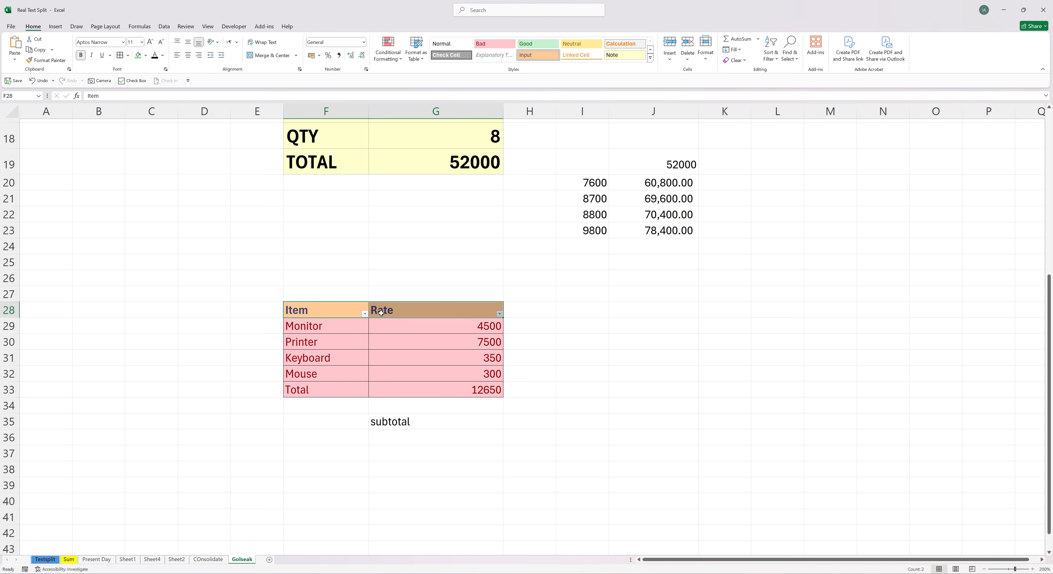
# Step: Filter the Item column to exclude Keyboard, and undo back to the full list
pyautogui.click(364, 314)
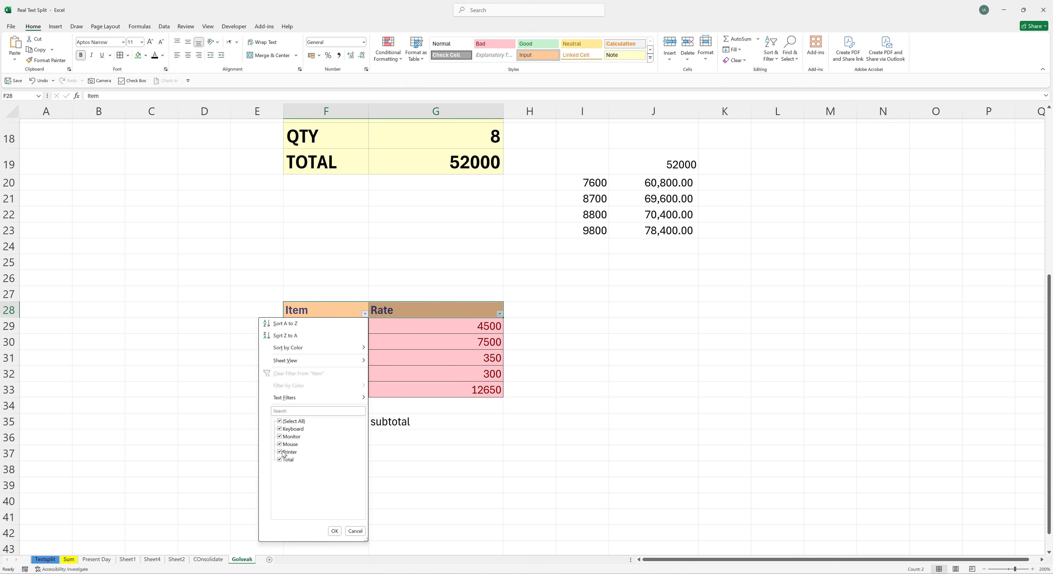
pyautogui.click(281, 430)
pyautogui.click(334, 530)
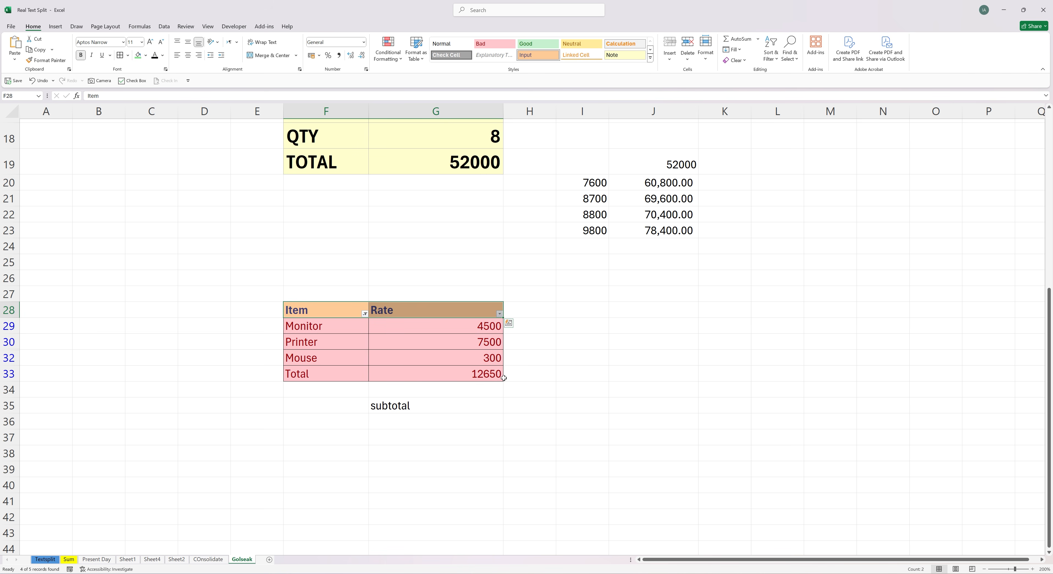
pyautogui.hotkey('ctrl', 'z')
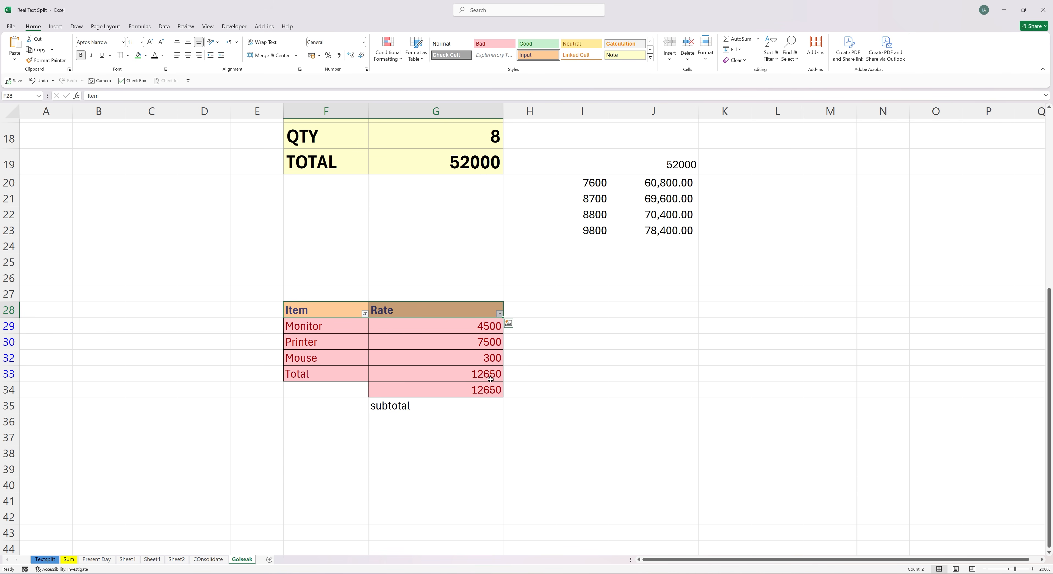
# Step: Clear the sum formula from total cell G33
pyautogui.click(487, 391)
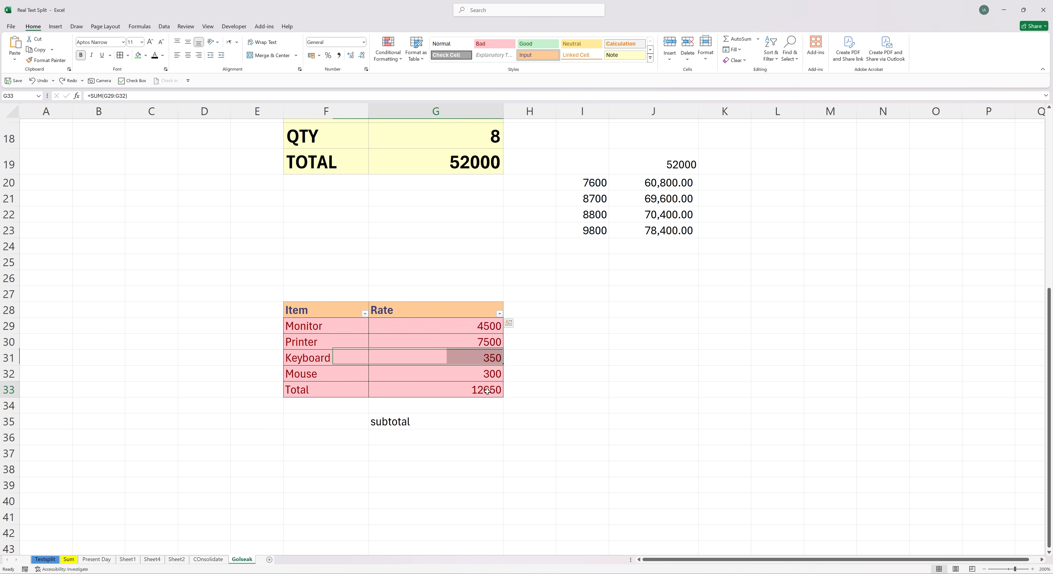
pyautogui.press('Delete')
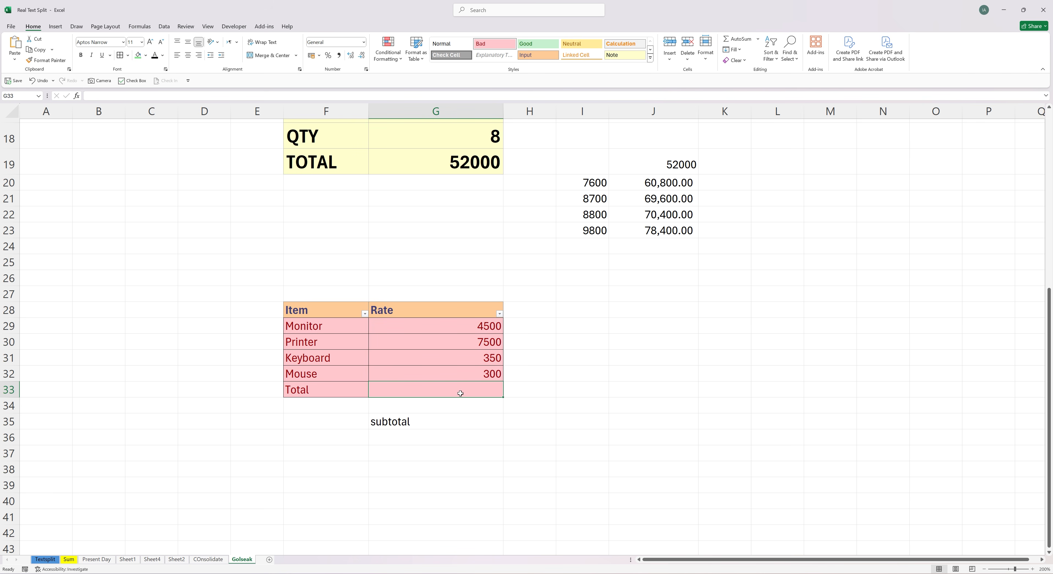
pyautogui.write('=')
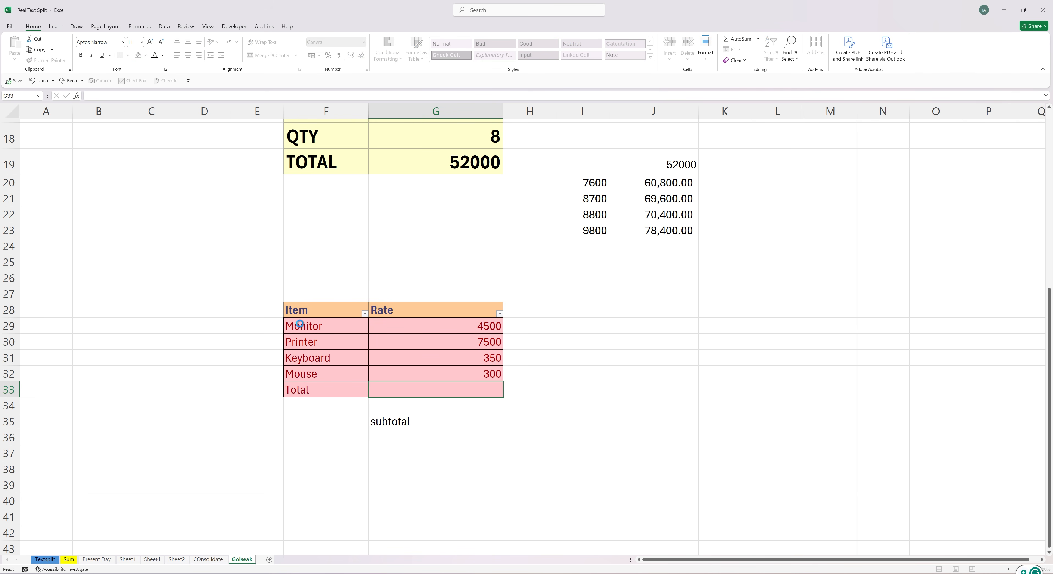
# Step: Add subtotals to the item table at each change in Item, using the Sum function on Rate
pyautogui.moveTo(311, 326); pyautogui.dragTo(446, 391)
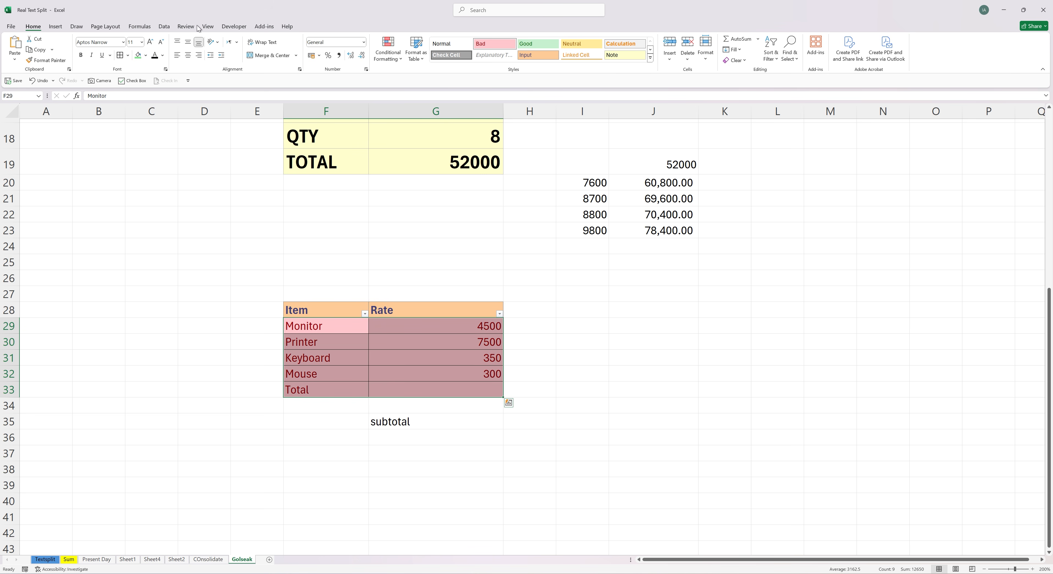
pyautogui.click(164, 26)
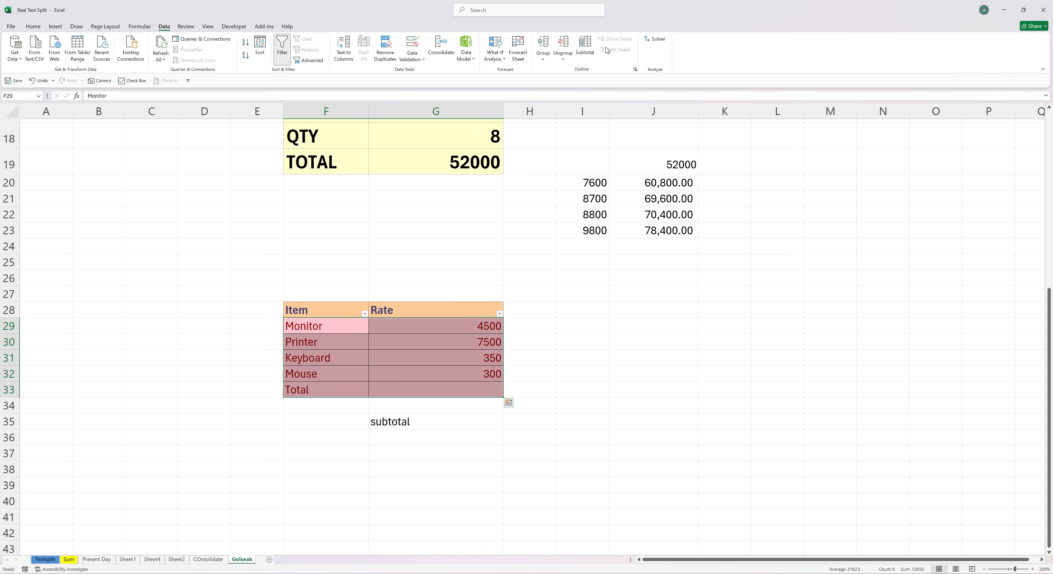
pyautogui.click(585, 49)
pyautogui.click(499, 315)
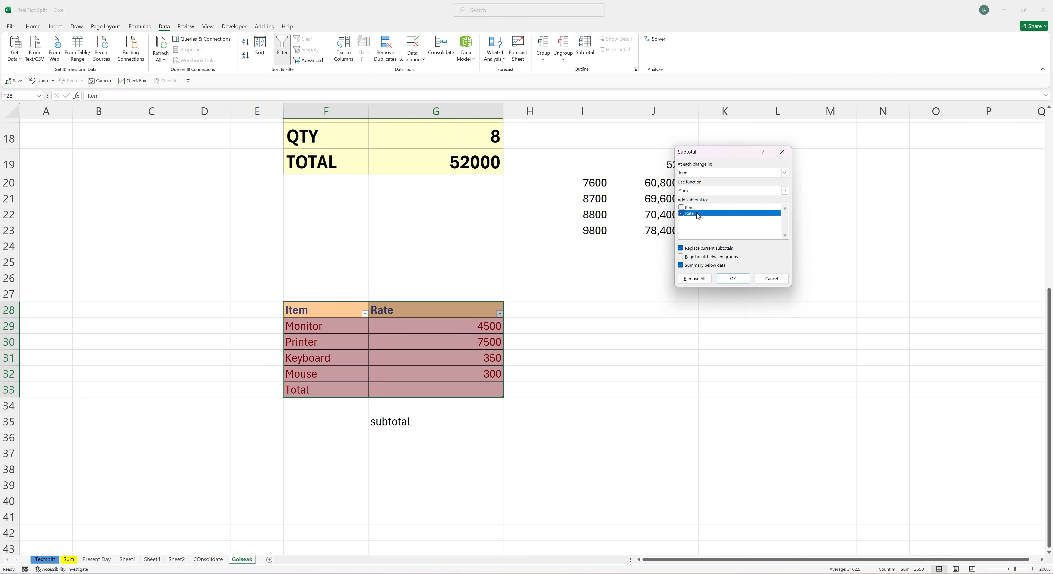
pyautogui.click(736, 278)
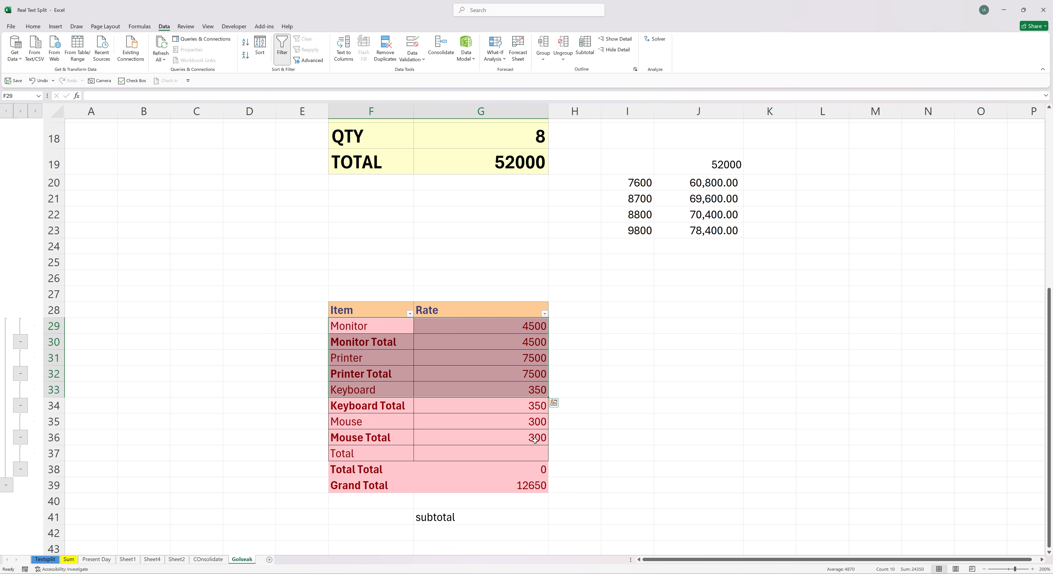
# Step: Filter the Item column of the subtotaled table to exclude Keyboard
pyautogui.click(410, 315)
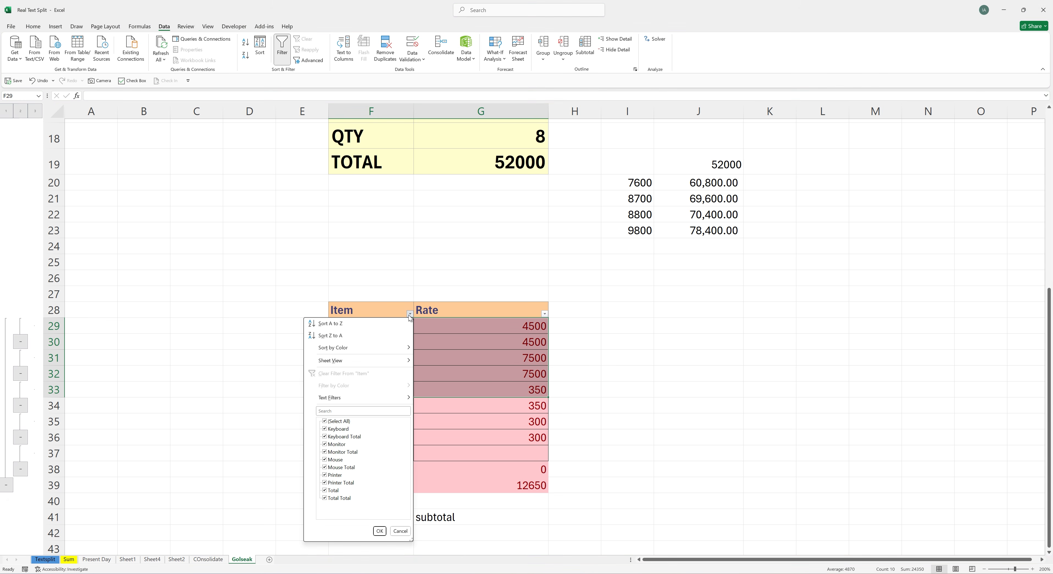
pyautogui.click(325, 430)
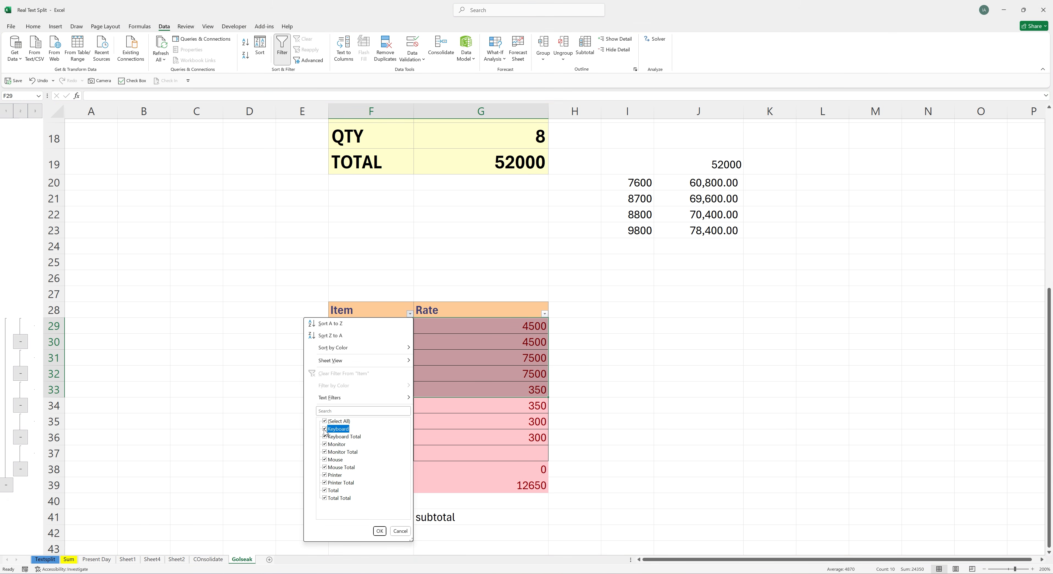
pyautogui.click(379, 531)
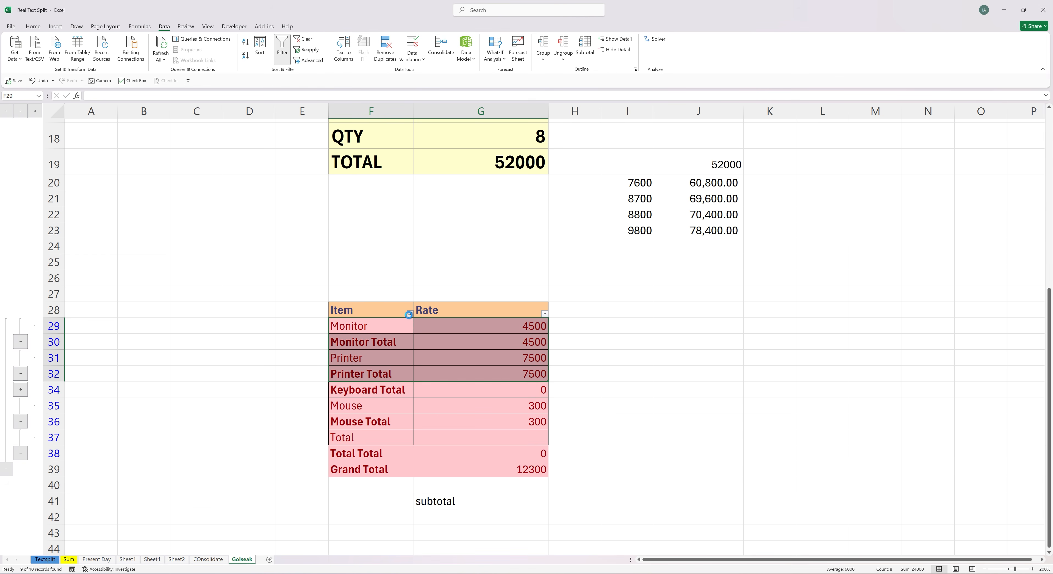
# Step: Exclude Monitor Total and Total Total from the Item column filter as well
pyautogui.click(409, 315)
pyautogui.click(325, 452)
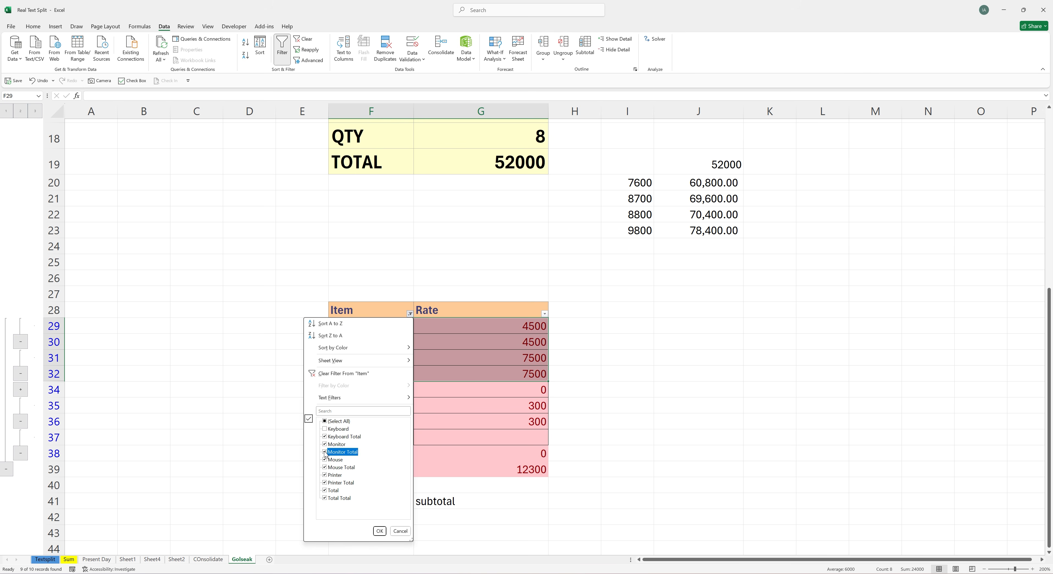
pyautogui.click(379, 531)
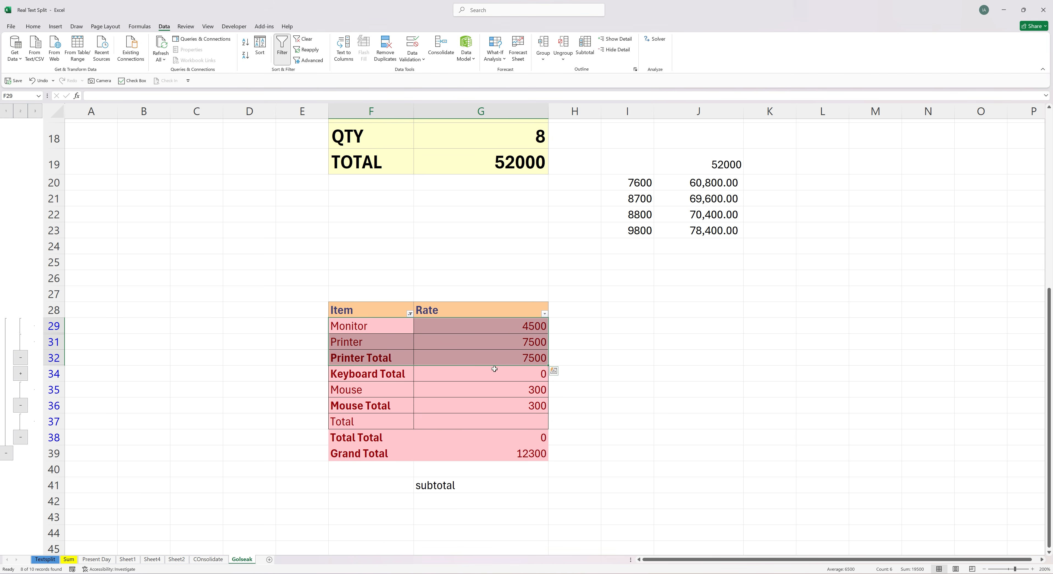
pyautogui.click(408, 314)
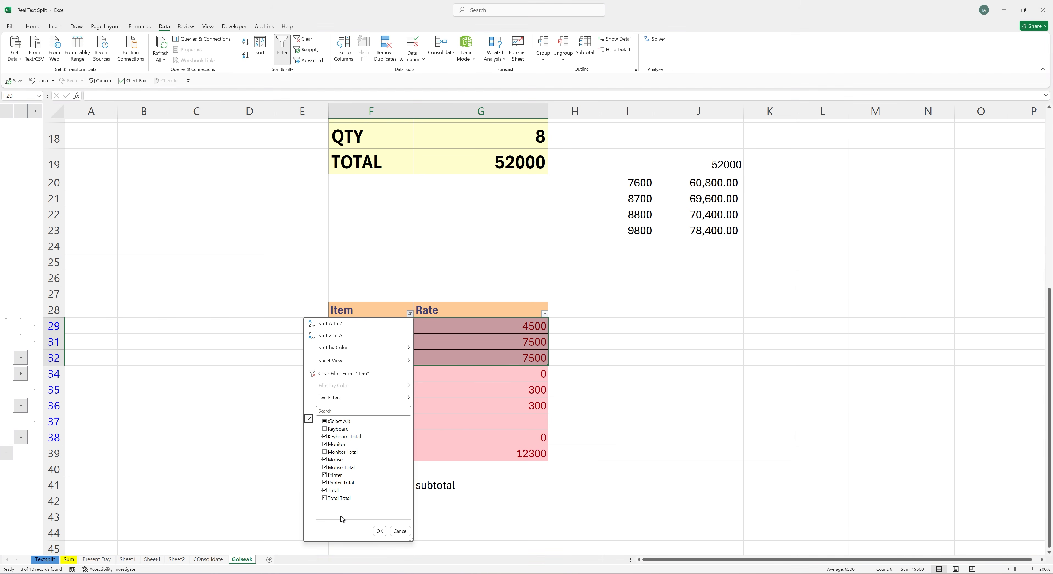
pyautogui.click(326, 499)
pyautogui.click(379, 531)
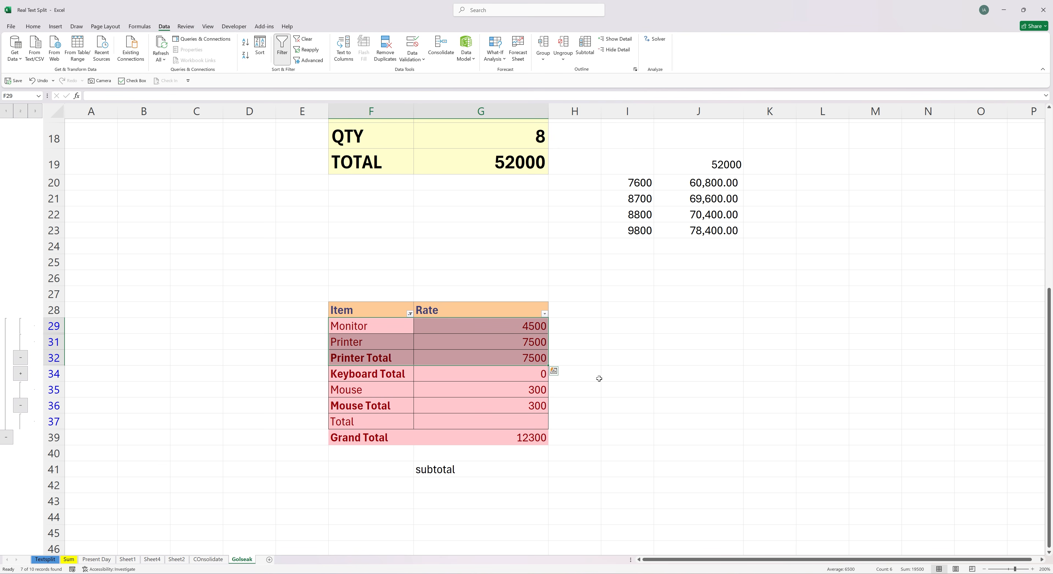
pyautogui.click(643, 390)
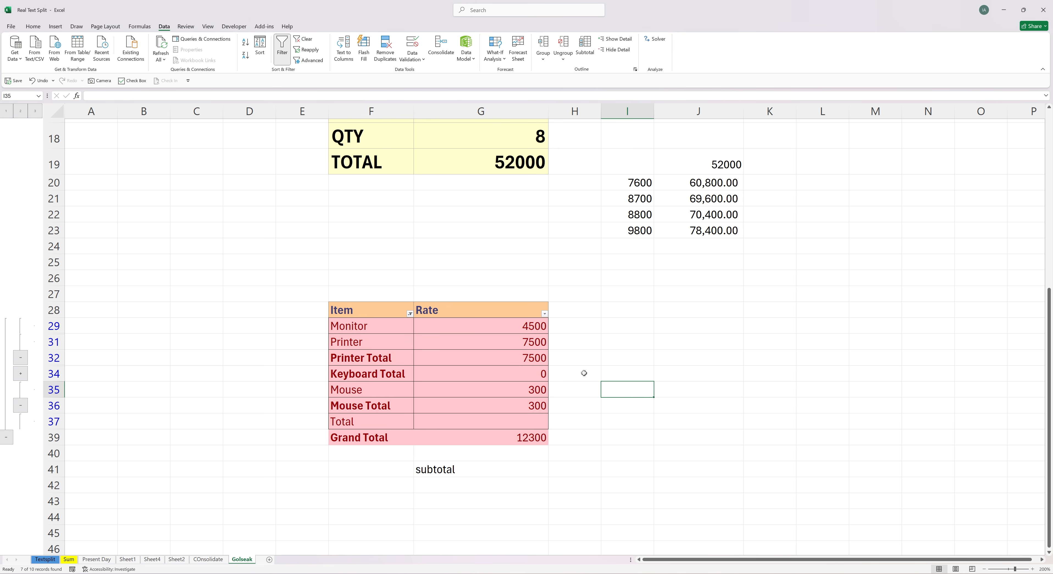
# Step: Open the Grand Total's SUBTOTAL formula in G39 and examine its range reference G29:G37
pyautogui.doubleClick(504, 441)
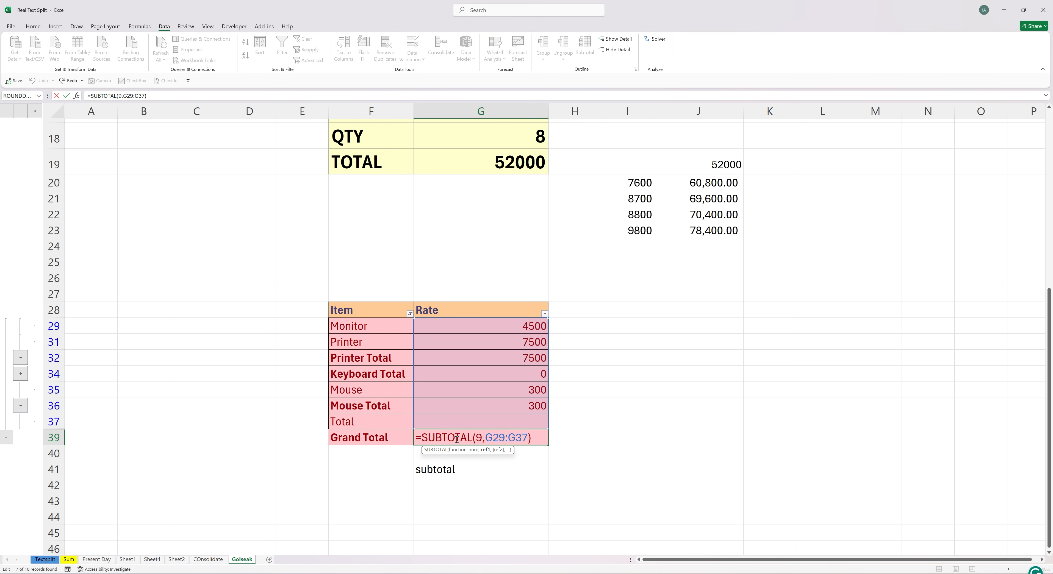
pyautogui.moveTo(528, 438); pyautogui.dragTo(485, 438)
pyautogui.click(769, 357)
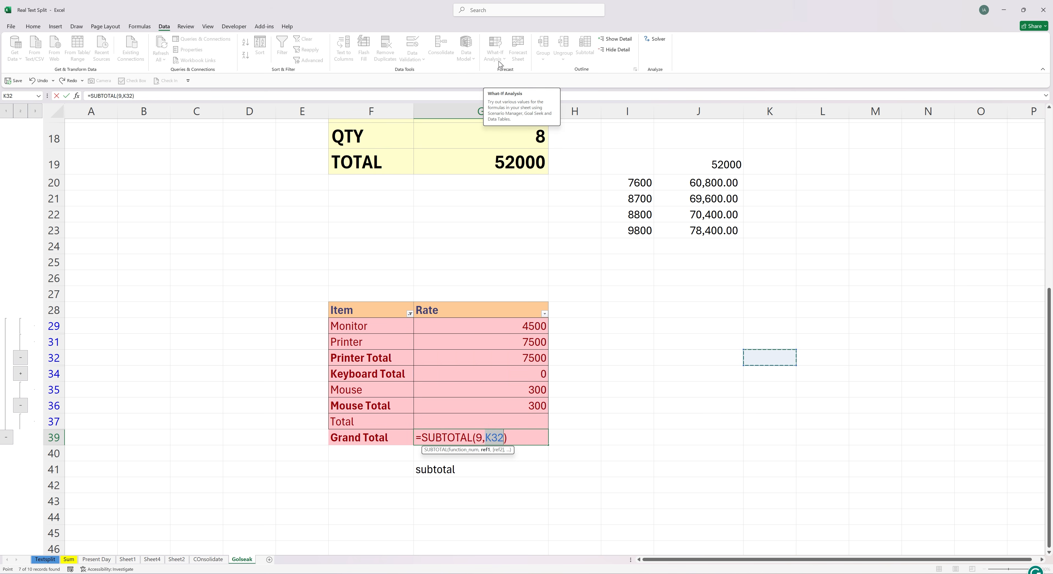
pyautogui.scroll(2, 551, 256)
pyautogui.click(551, 311)
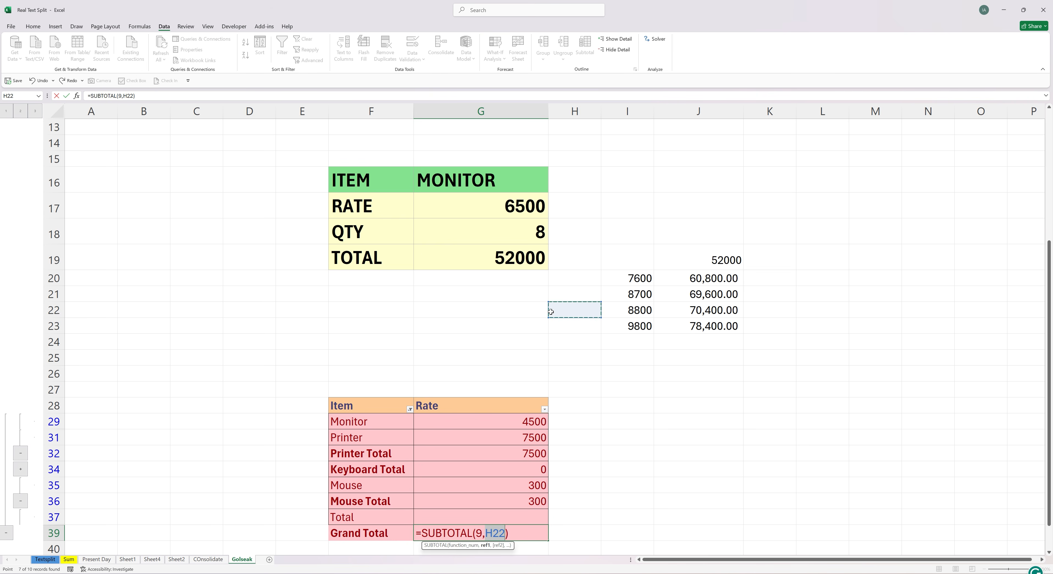